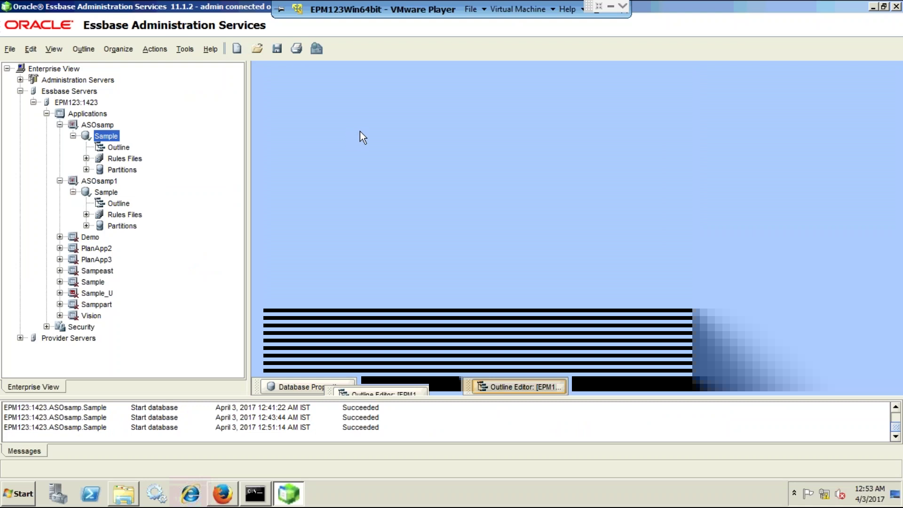
Add a dimension named Dummy_Dimension after Geography in the ASOsamp1 Sample outline
click(496, 386)
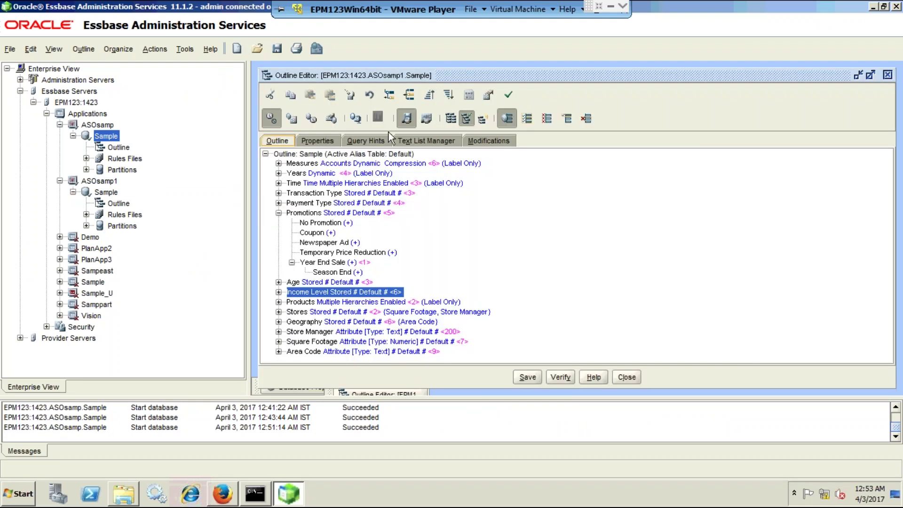
click(277, 214)
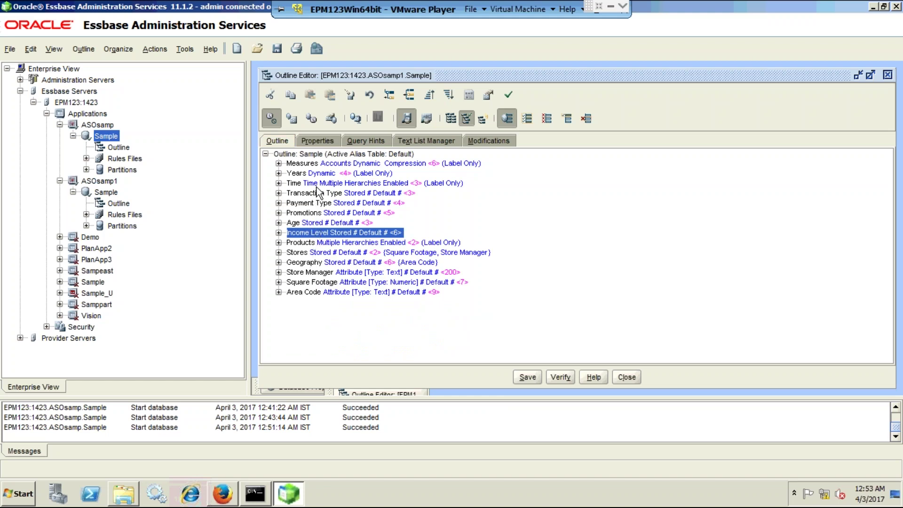
click(335, 262)
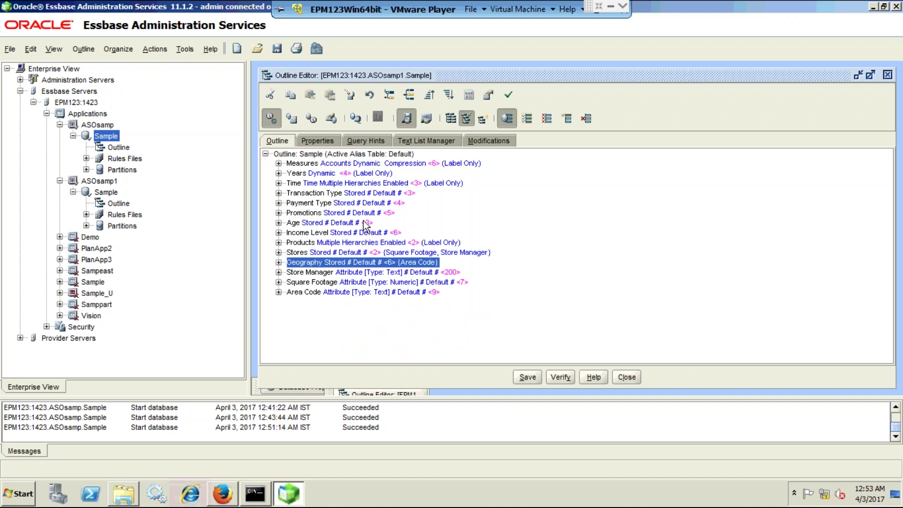
click(410, 95)
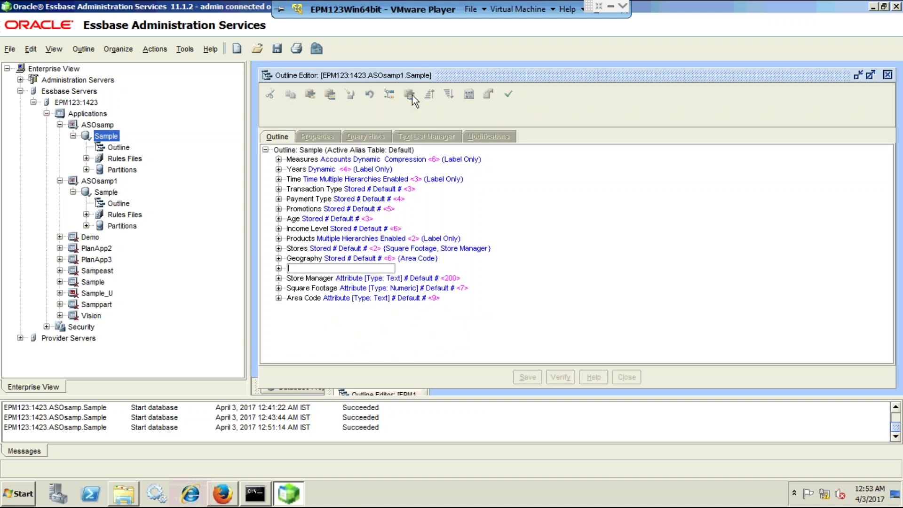
text(Dummy_ Dimension)
key(Return)
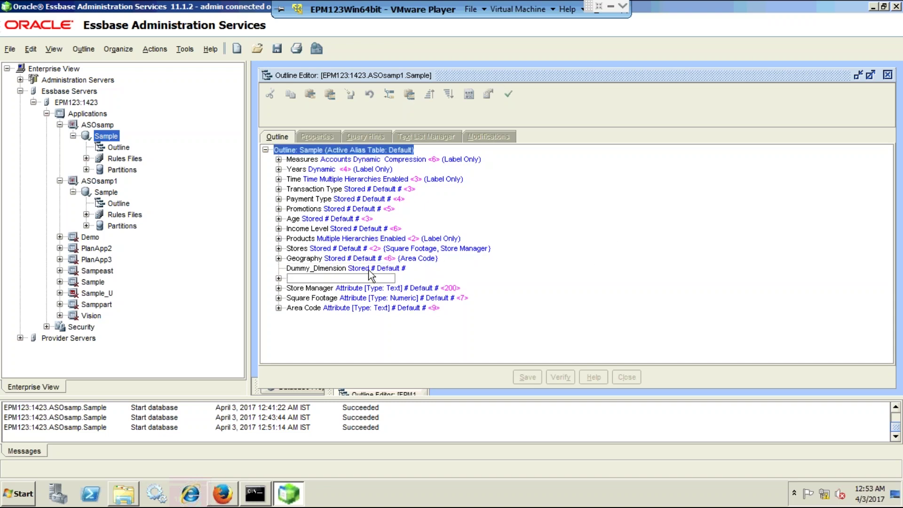
key(Escape)
Try to save the ASOsamp1 Sample outline, agreeing to clear all data
click(525, 380)
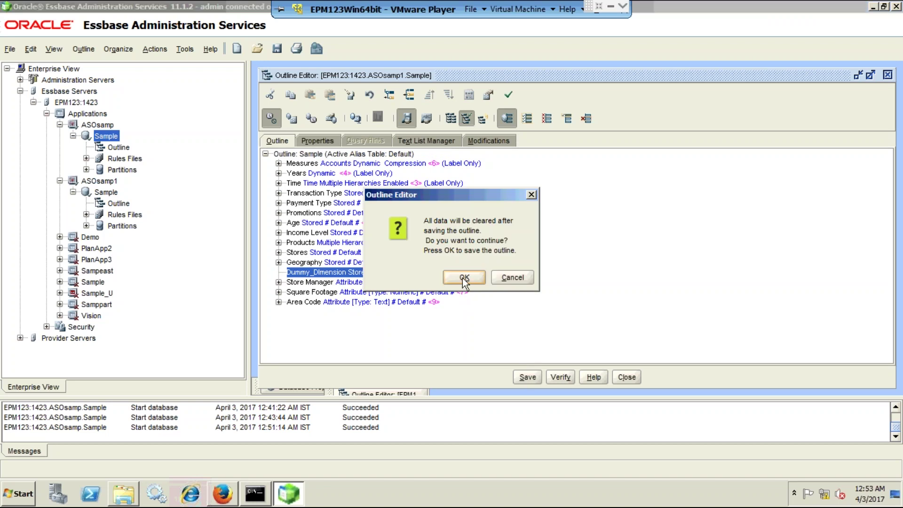
click(464, 278)
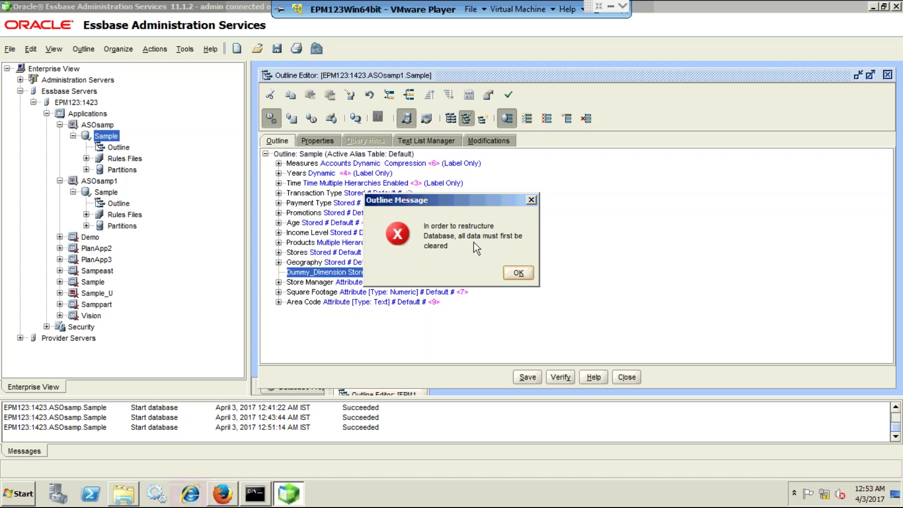
click(518, 273)
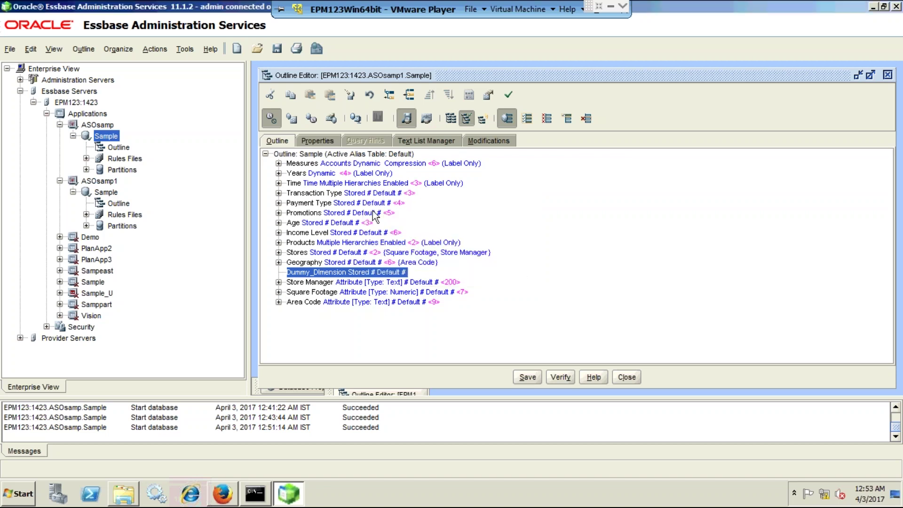
Clear all loaded data from the Sample database of the ASOsamp application
right_click(106, 135)
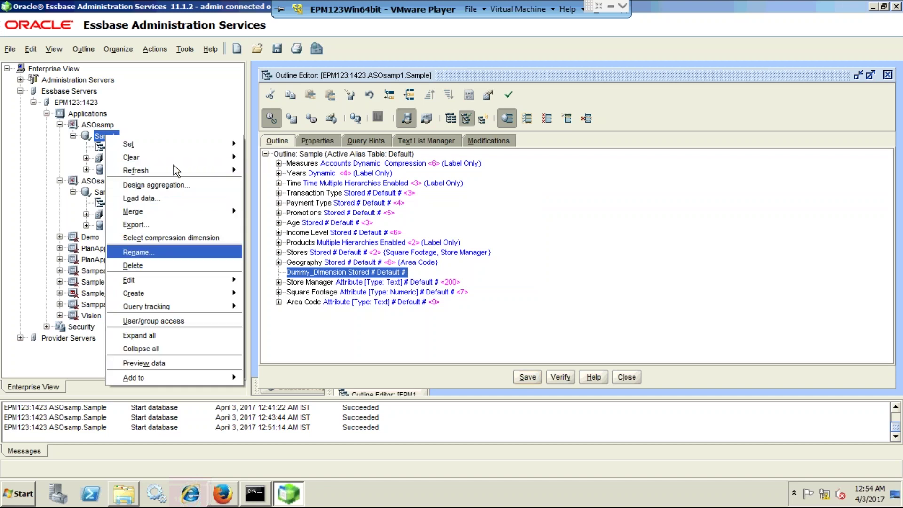
mouse_move(176, 158)
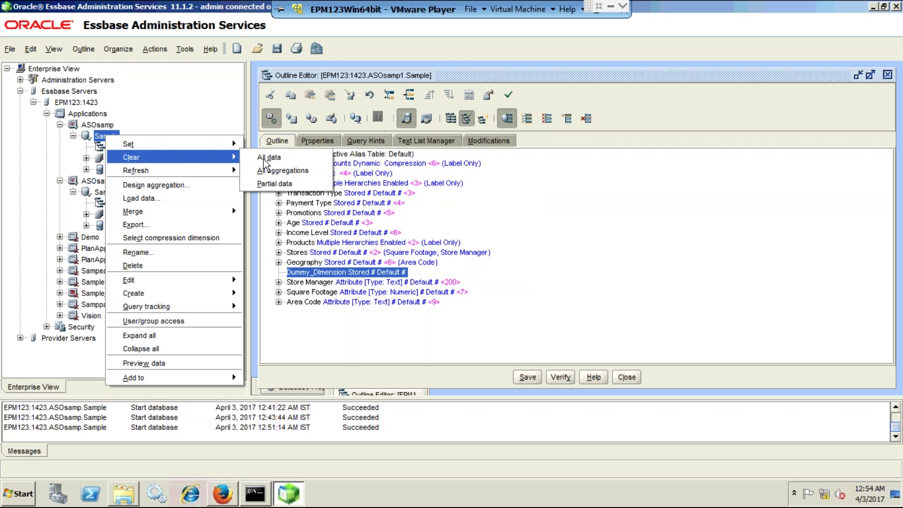
click(267, 158)
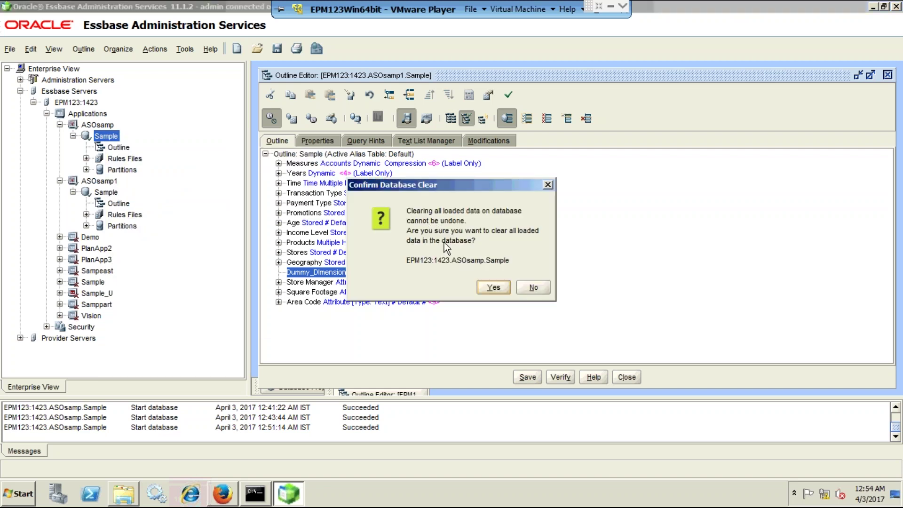
click(492, 289)
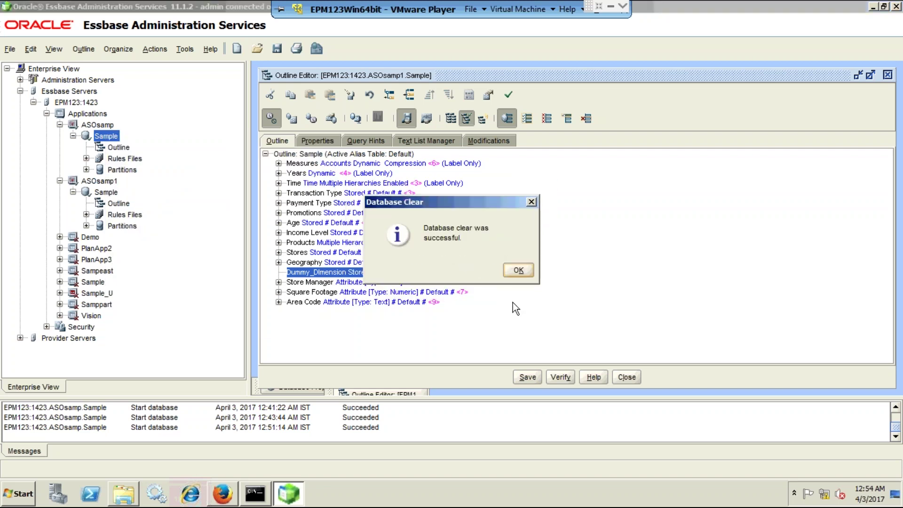
click(517, 272)
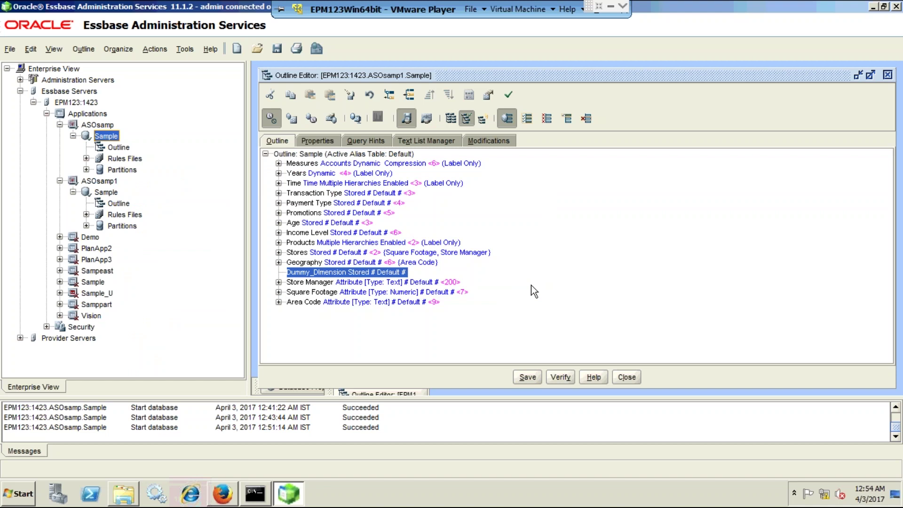
Try again to save the ASOsamp1 Sample outline with the added Dummy_Dimension
click(535, 377)
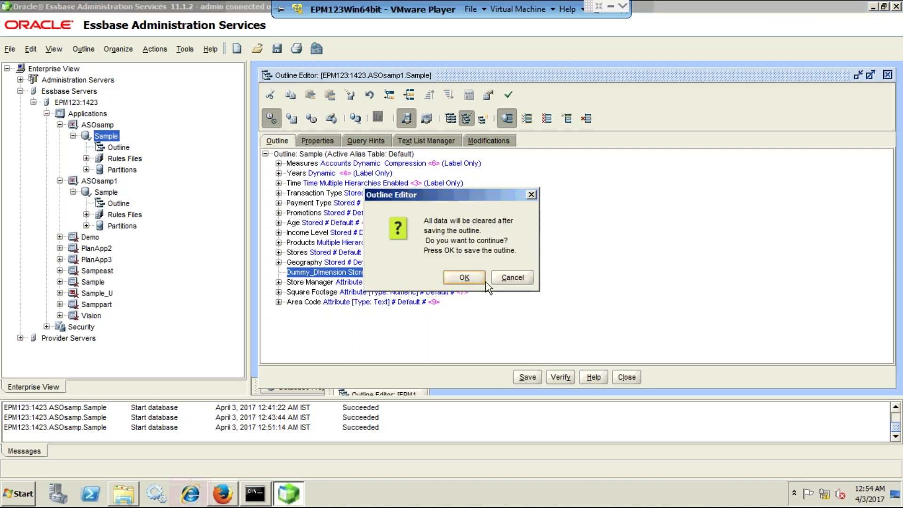
click(479, 280)
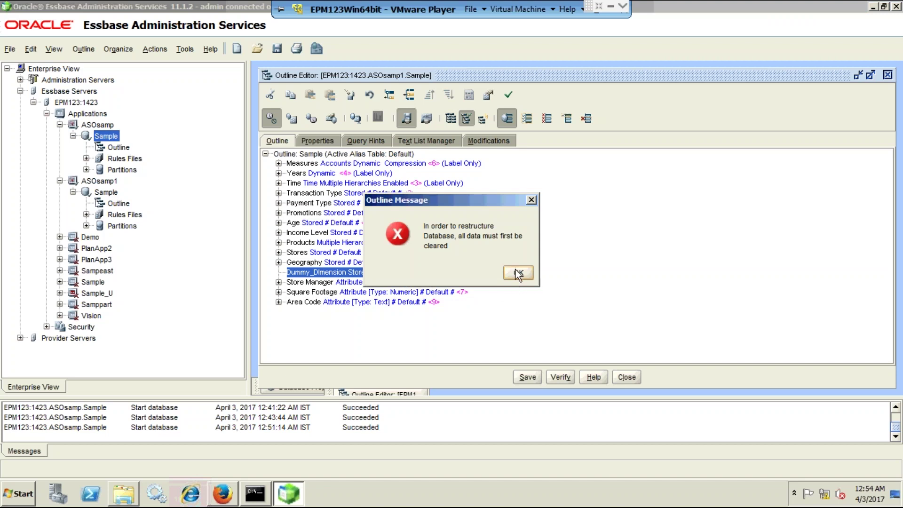
click(518, 274)
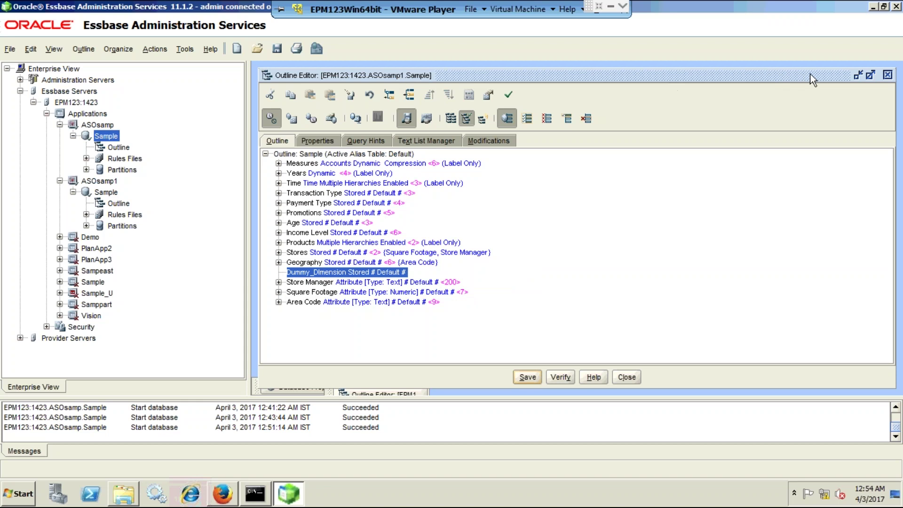
Close the ASOsamp1 Sample outline and discard its unsaved changes
click(858, 75)
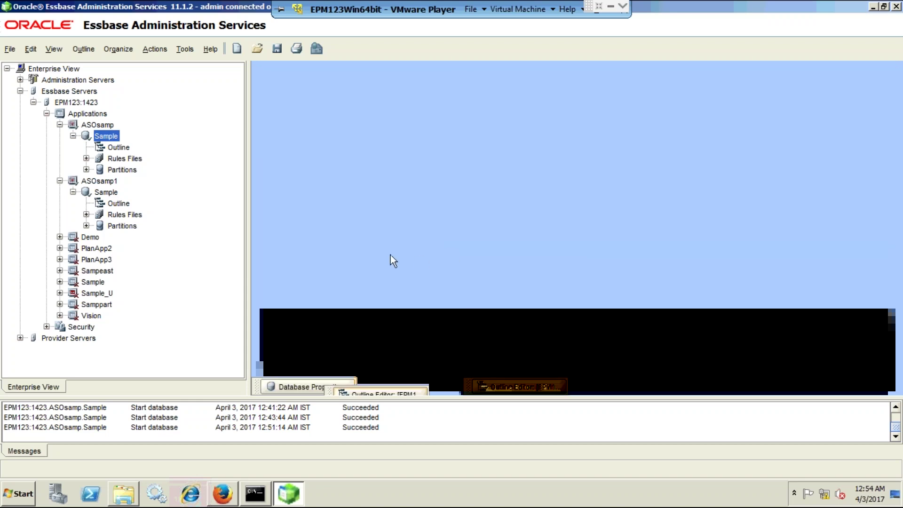
click(517, 388)
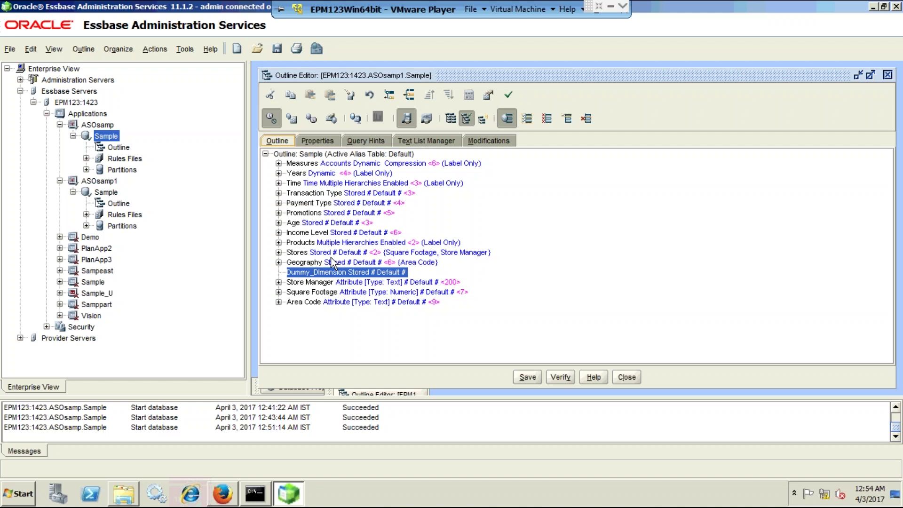
click(887, 75)
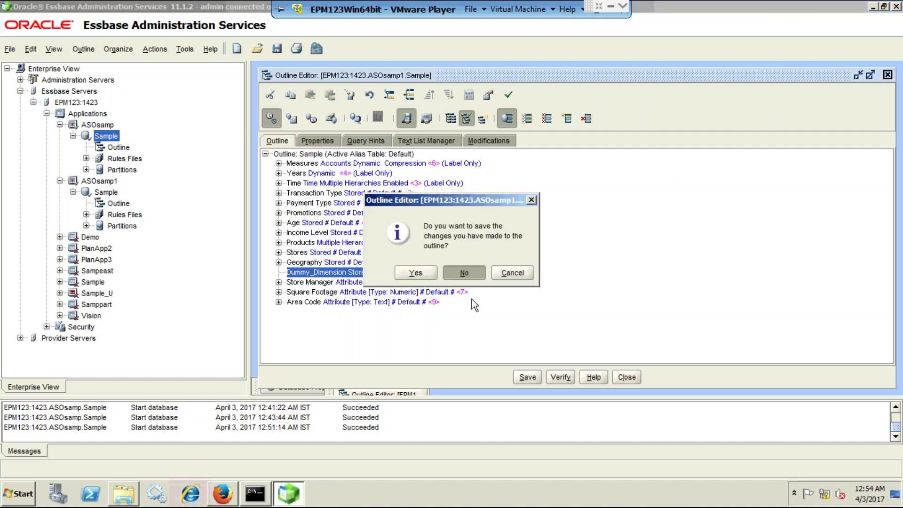
click(457, 273)
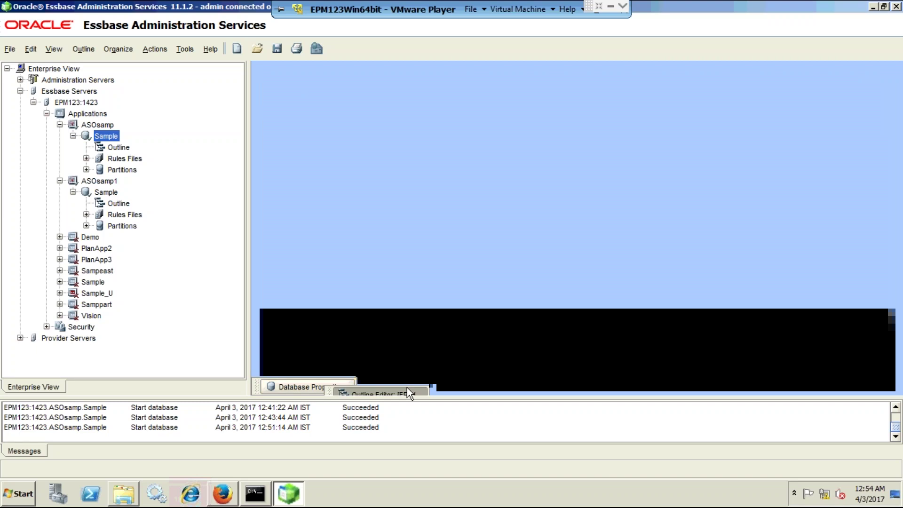
Add a dimension named Dummy_Dimension after Geography in the ASOsamp Sample outline and save the outline
click(407, 389)
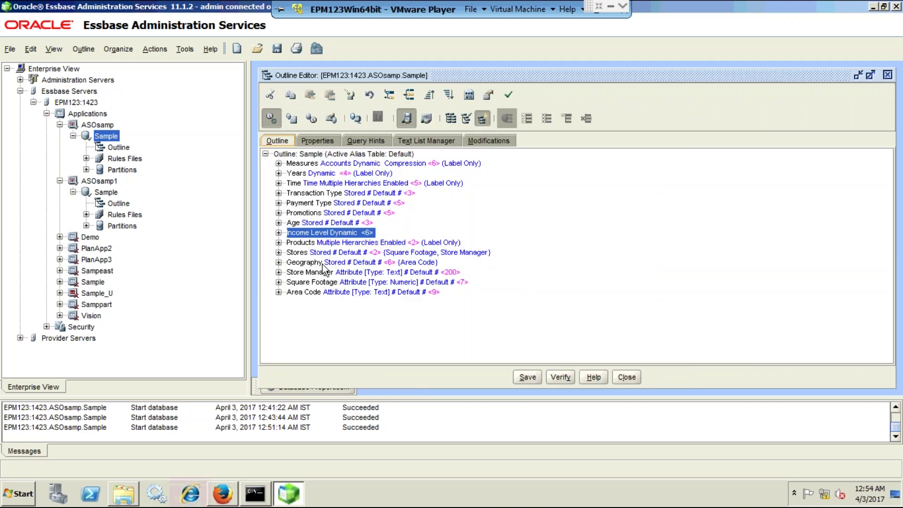
click(326, 262)
click(411, 97)
text(Dummy)
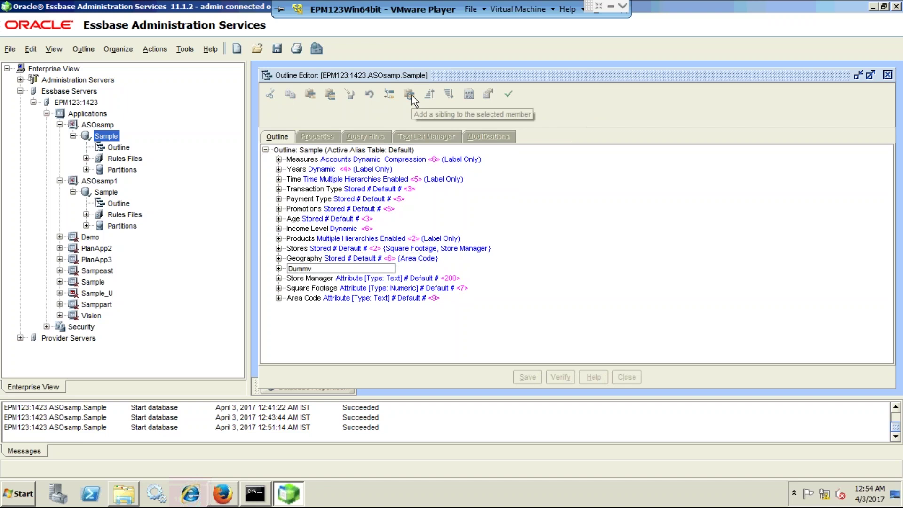
text( Dimension)
key(Return)
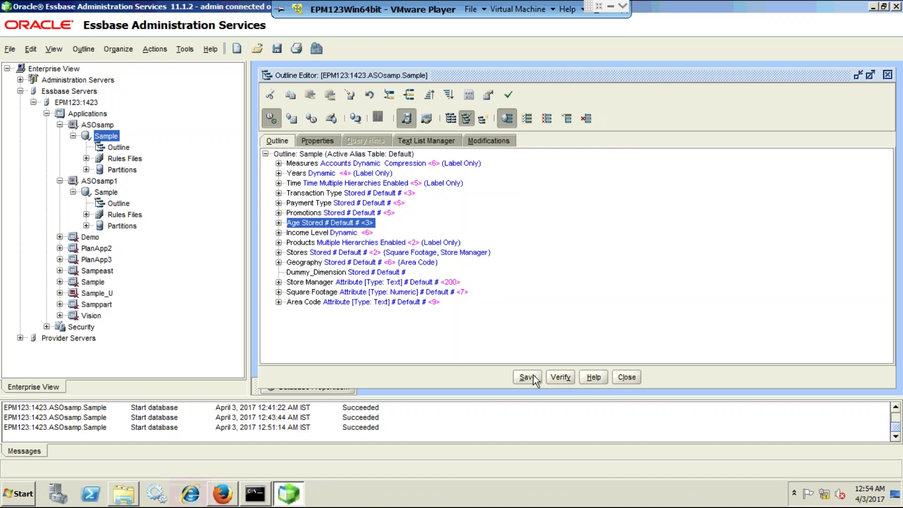
key(ctrl+s)
Refresh the ASOsamp Sample database statistics and examine the dimension levels, cell counts and data sizes
click(859, 73)
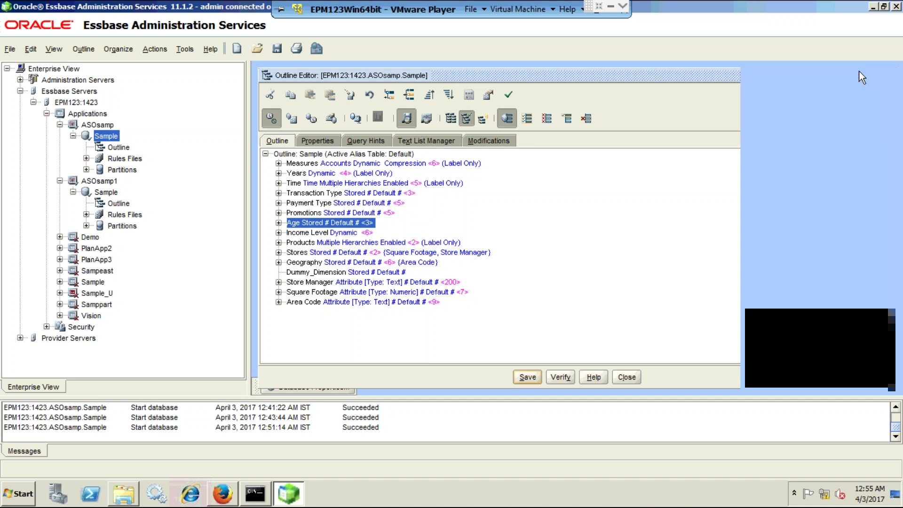
click(860, 74)
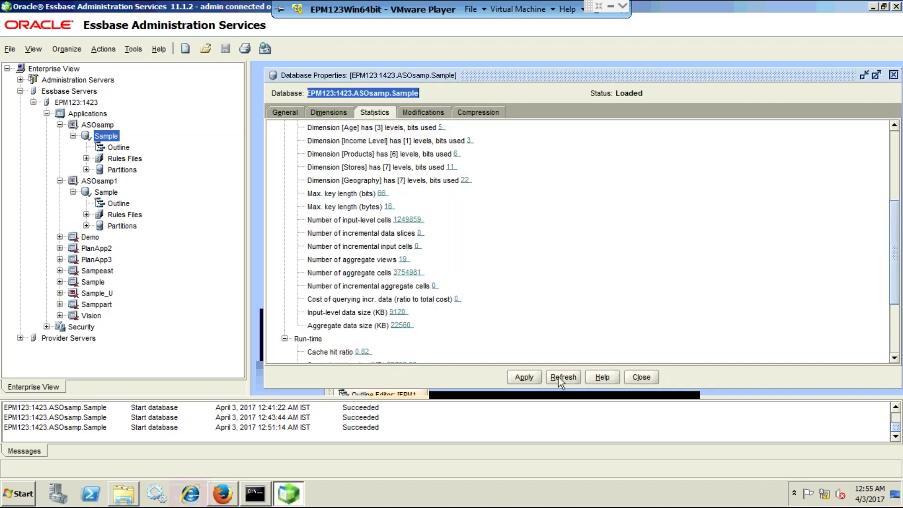
click(559, 376)
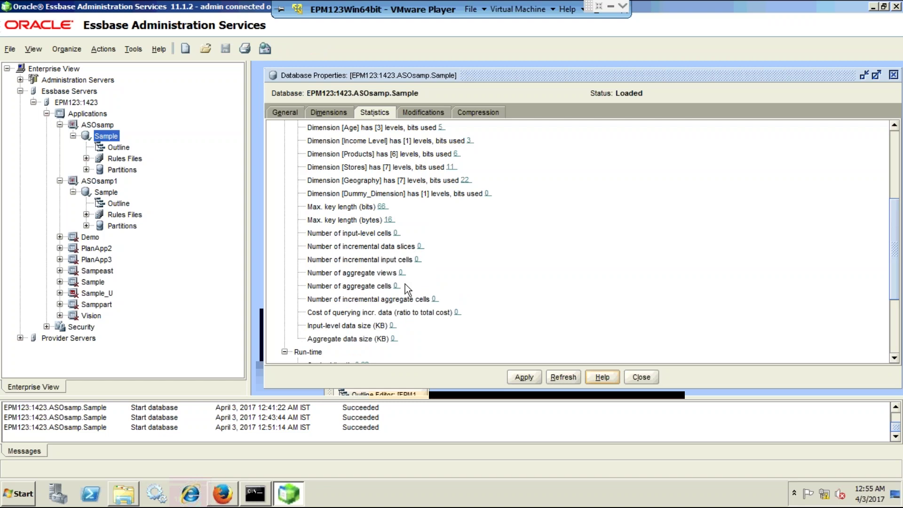
click(864, 76)
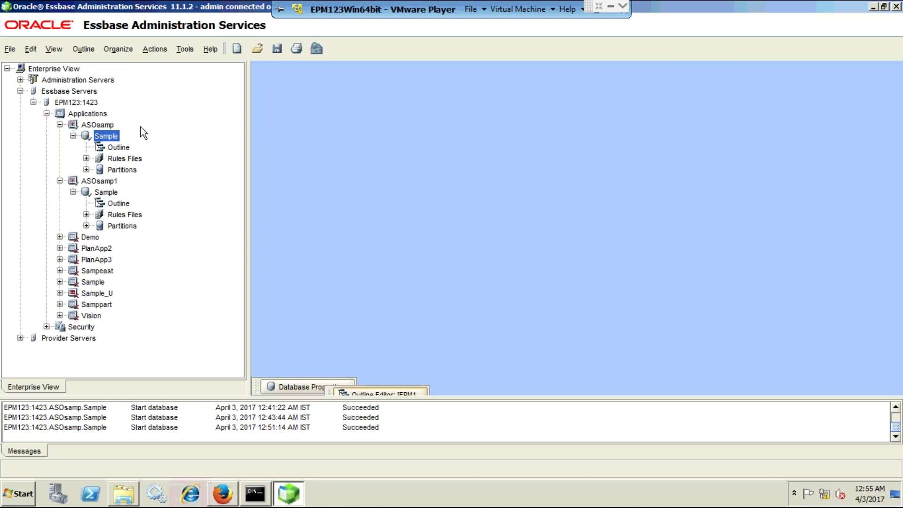
Set up a data load for the ASOsamp Sample database with dataload.txt from the Essbase server as data file
right_click(110, 135)
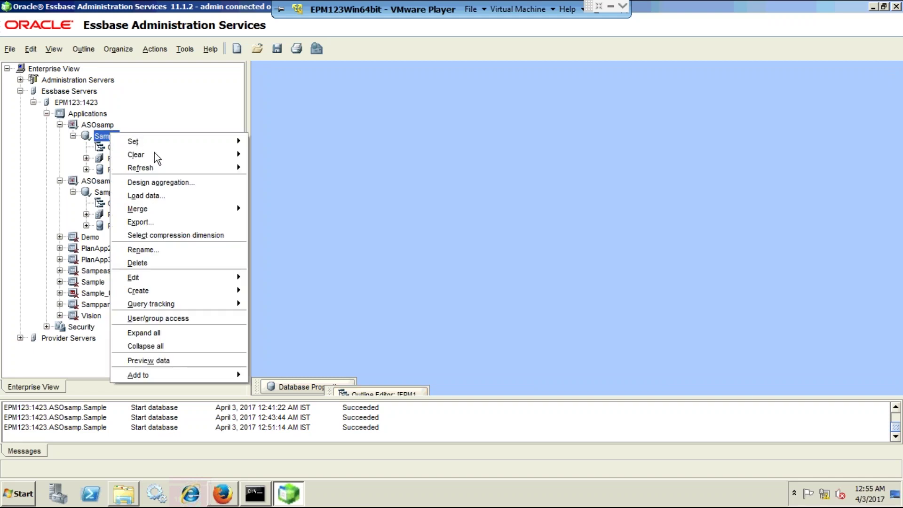
click(157, 199)
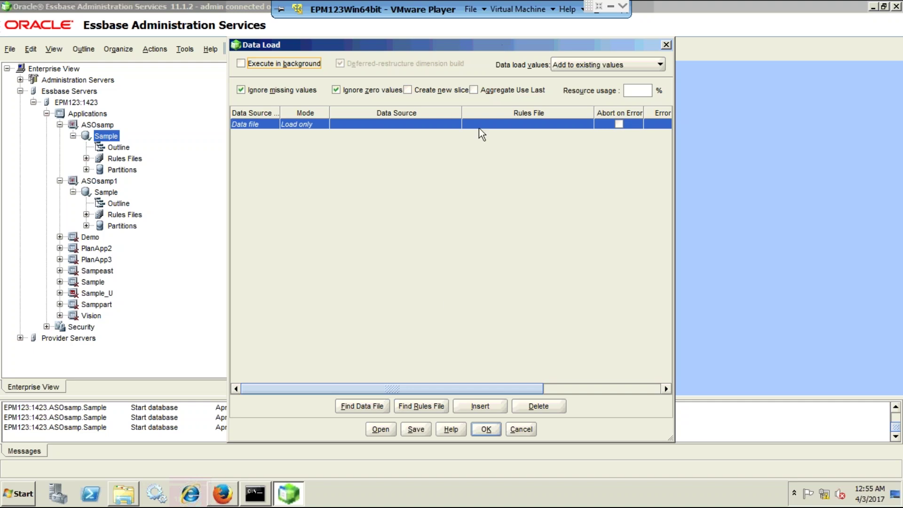
click(360, 405)
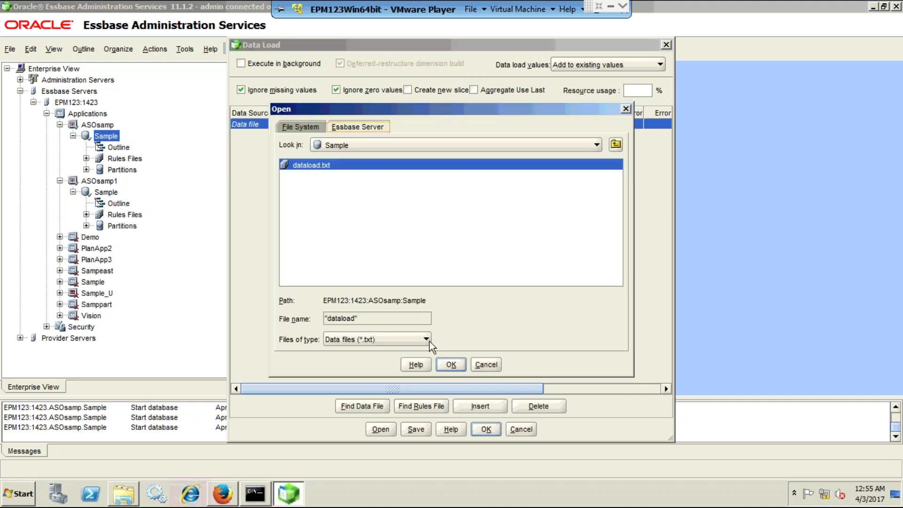
click(451, 365)
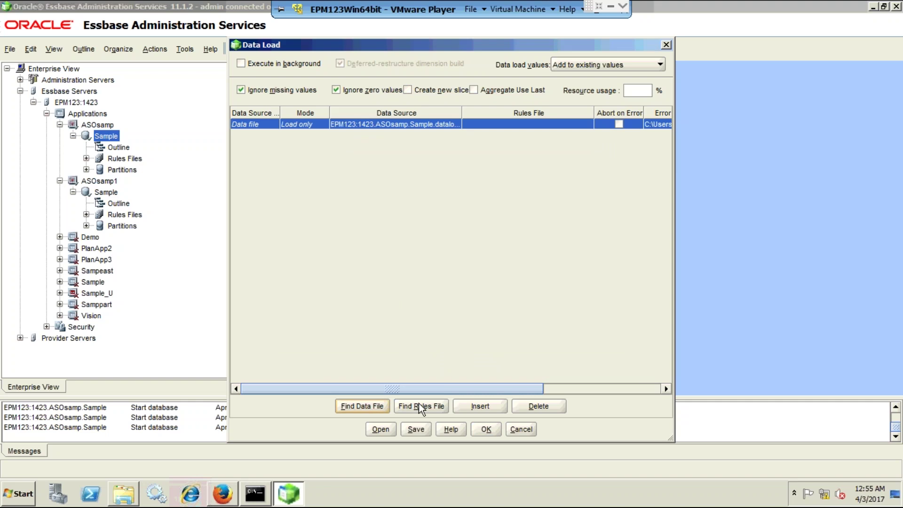
Assign dataload.rul from the Essbase server as the rules file and run the data load
click(419, 404)
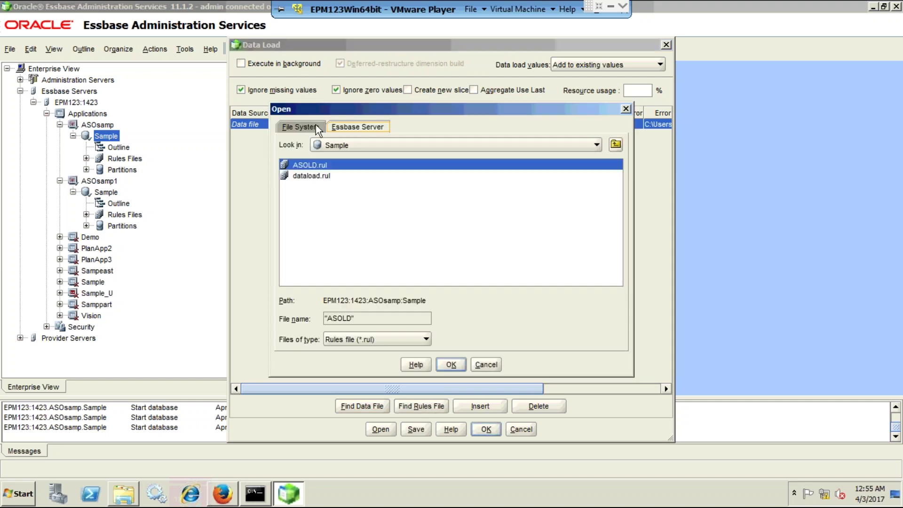
click(320, 178)
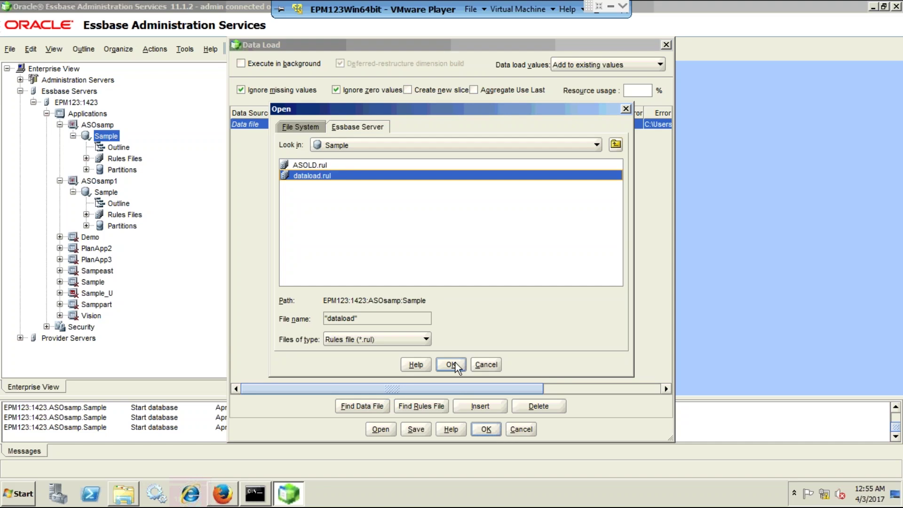
click(452, 364)
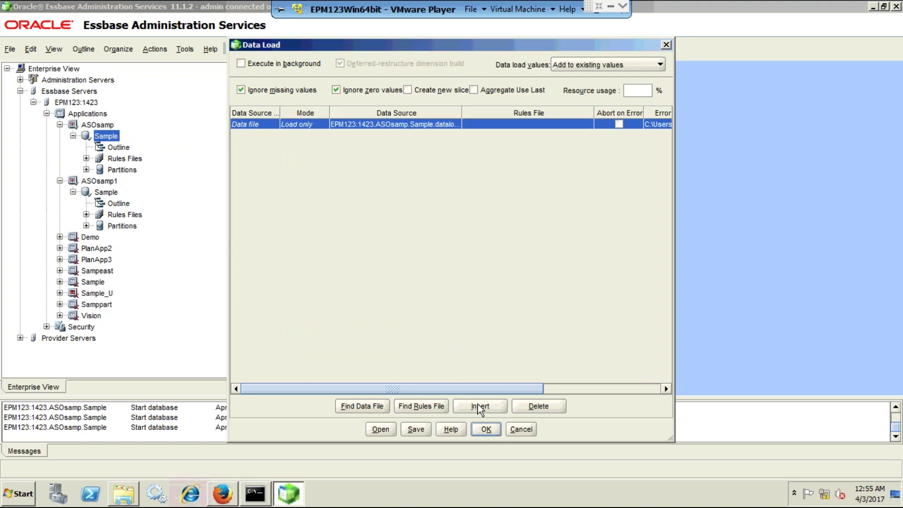
click(486, 429)
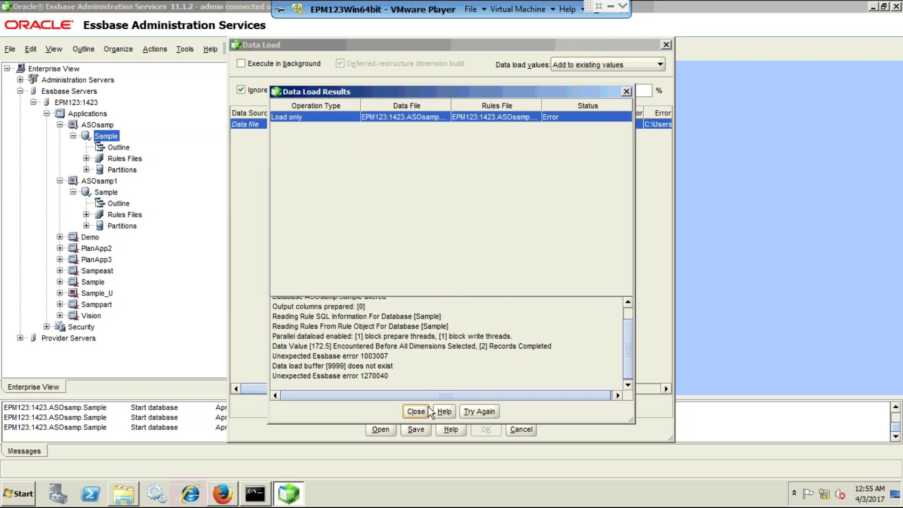
Try to load dataload.txt into the ASOsamp Sample database again, using dataload.rul from the Essbase server as the rules file
click(475, 411)
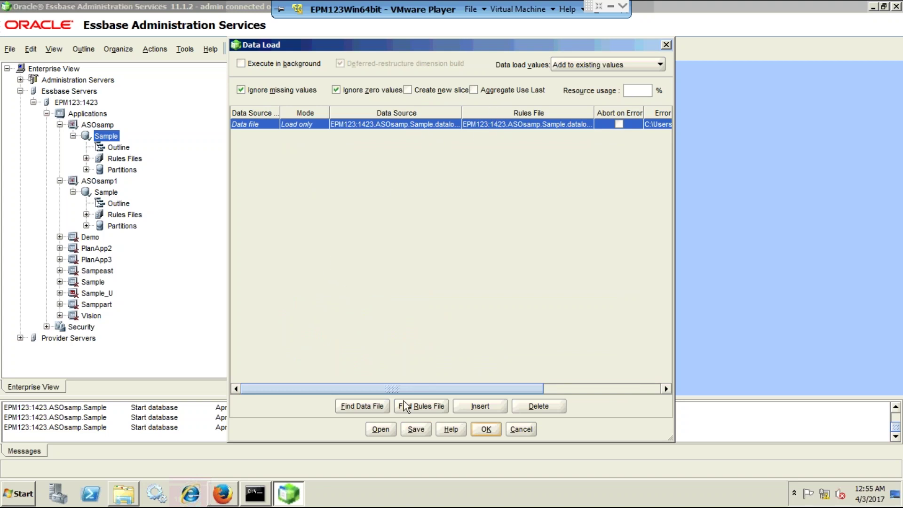
click(376, 405)
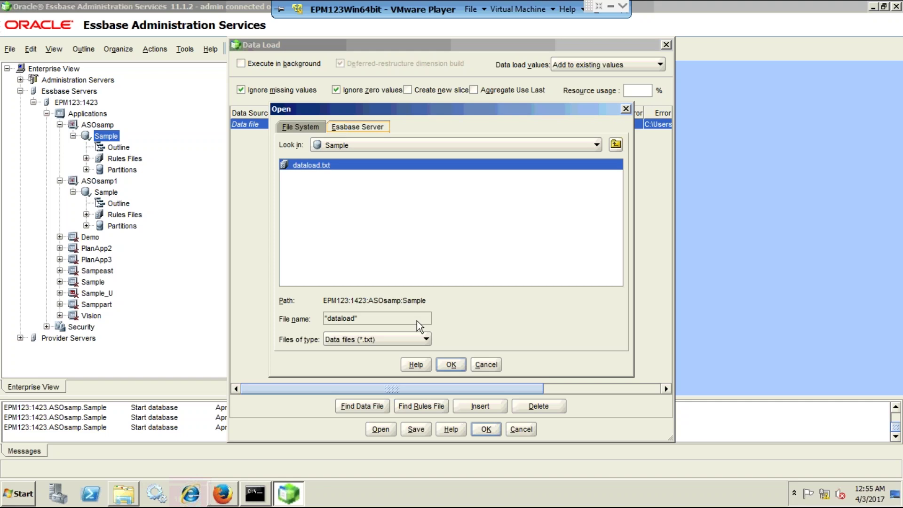
click(450, 364)
click(409, 406)
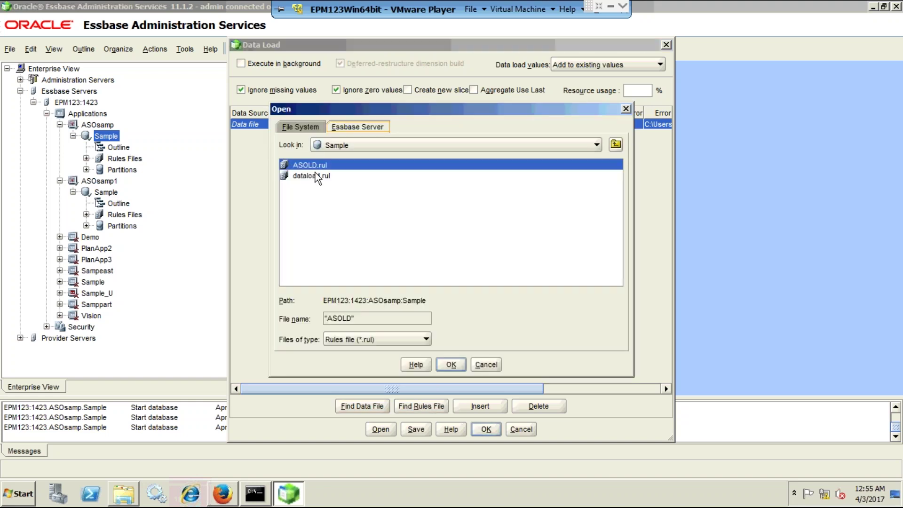
click(312, 176)
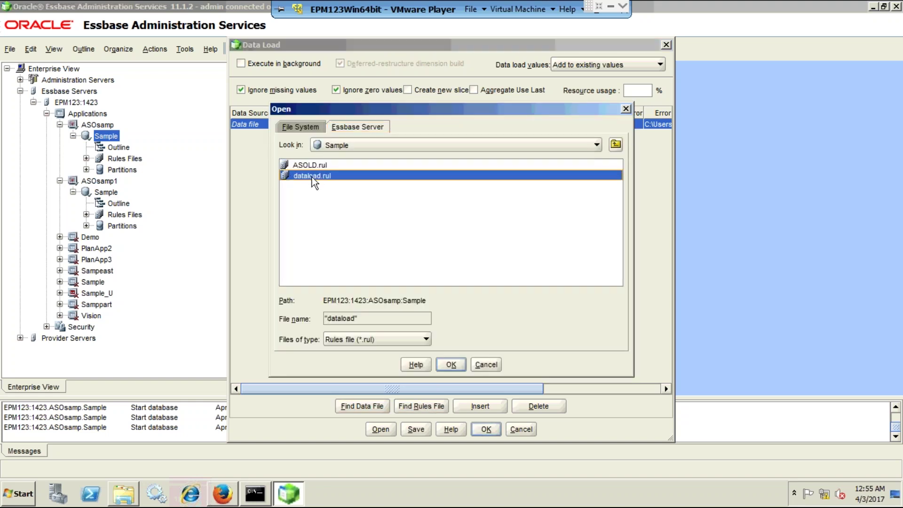
click(444, 365)
click(483, 429)
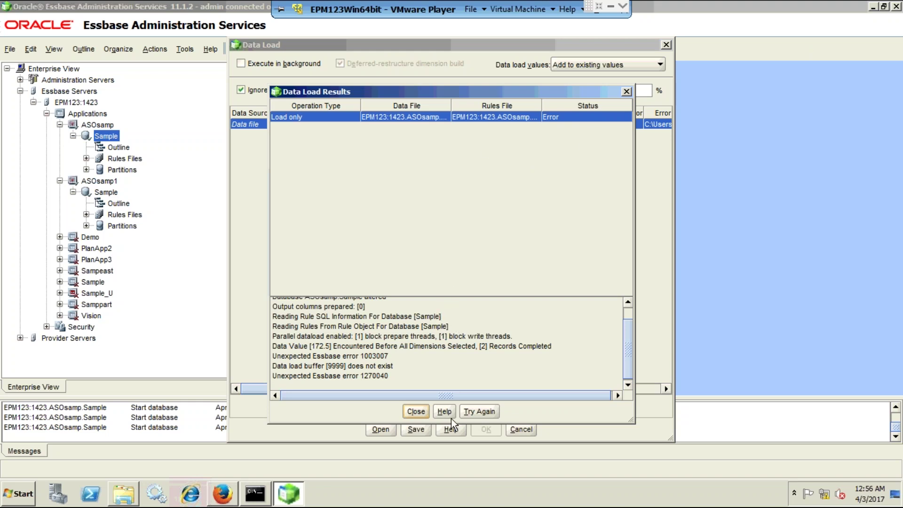
click(421, 412)
Delete Dummy_Dimension from the ASOsamp Sample outline and save the outline
double_click(126, 148)
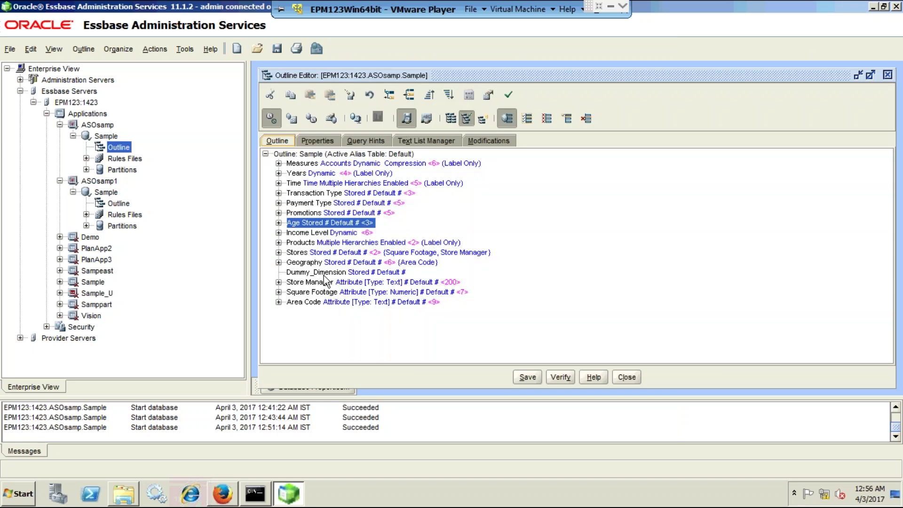
click(324, 274)
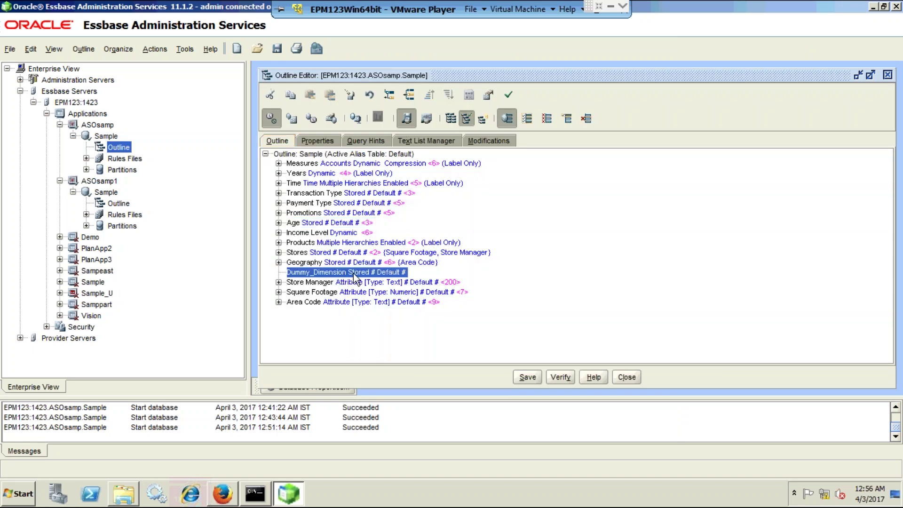
key(Delete)
click(476, 270)
click(528, 378)
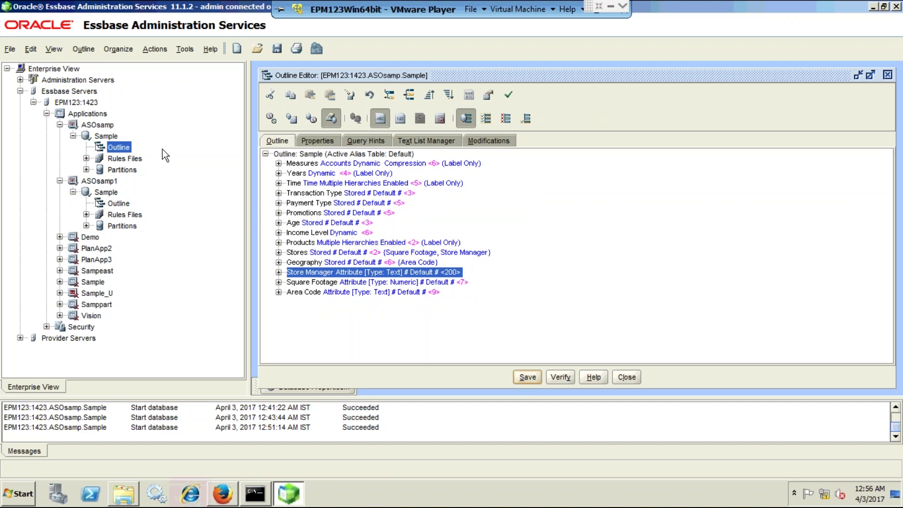
Start a new data load for the ASOsamp Sample database with dataload.txt from the Essbase server as the data file
click(112, 138)
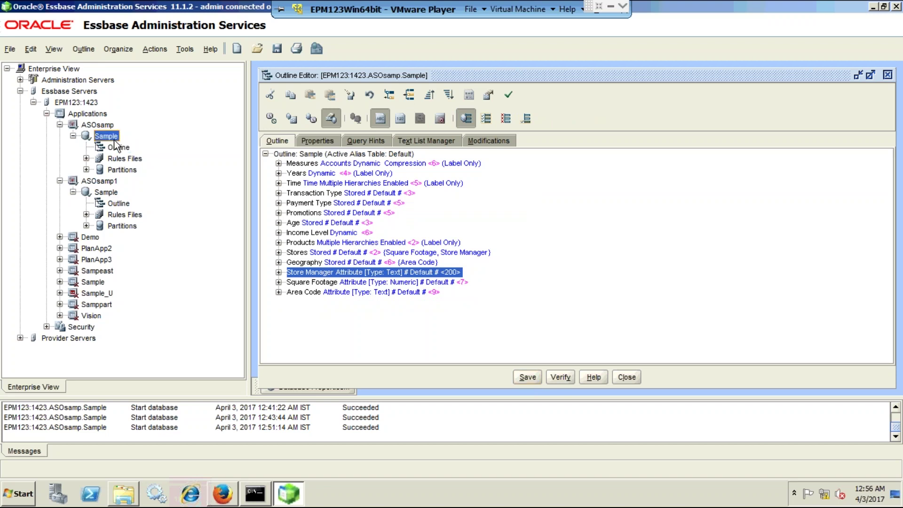
right_click(115, 139)
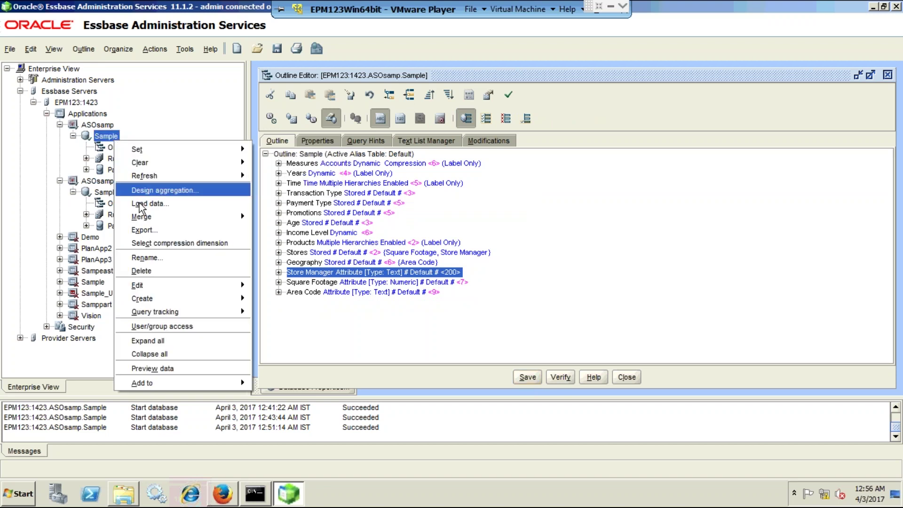
key(Return)
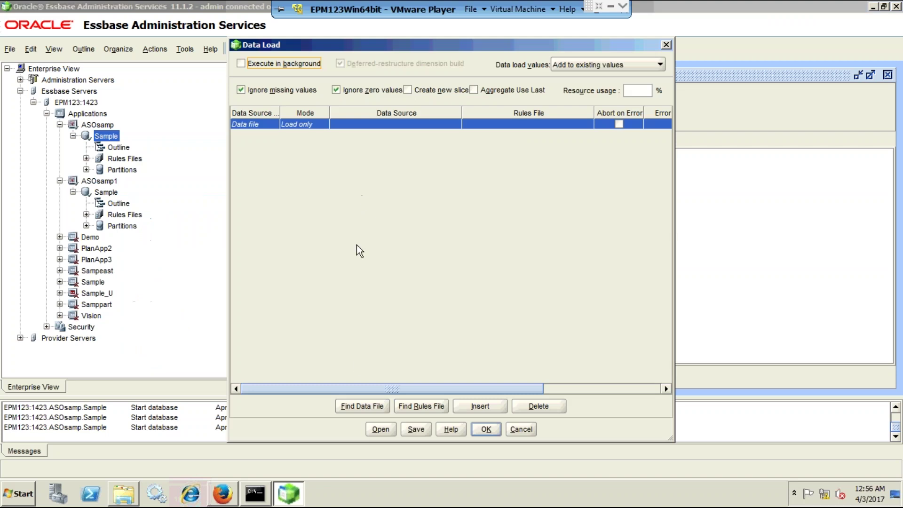
click(356, 405)
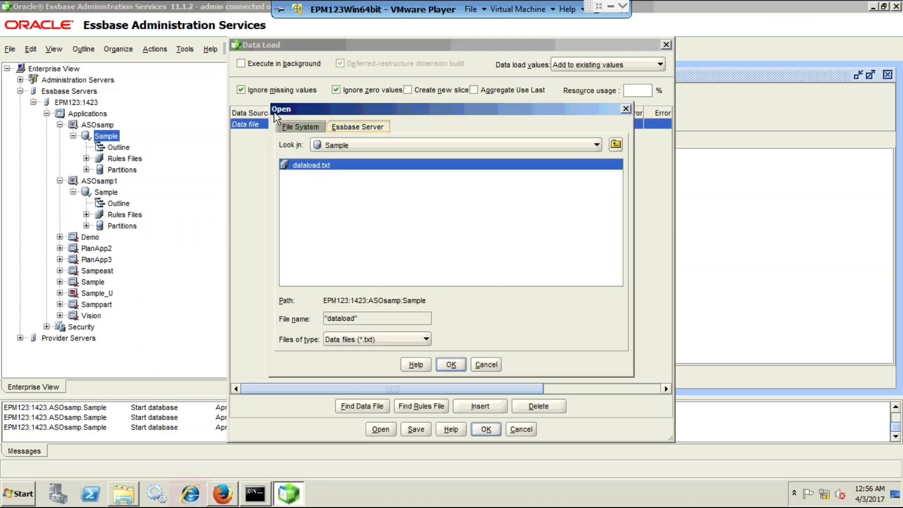
click(451, 364)
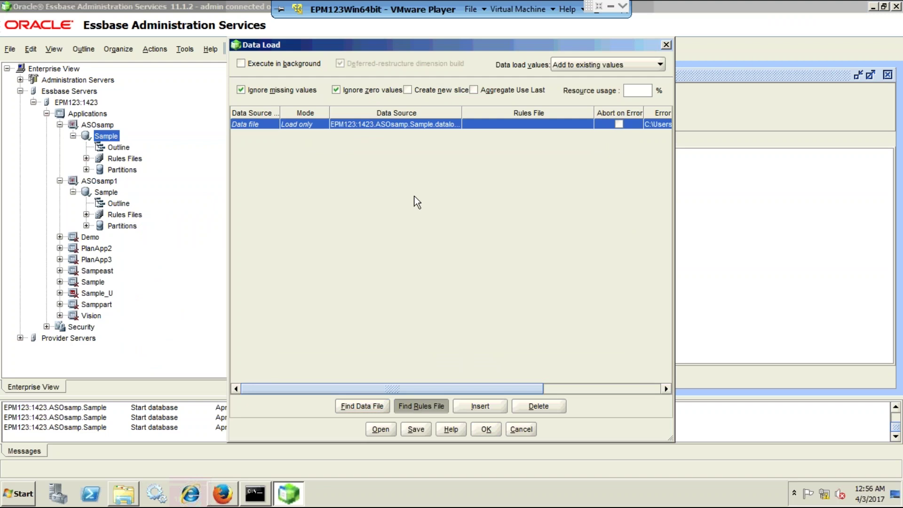
Assign dataload.rul as the rules file, run the data load and check the elapsed load time in the results
click(307, 176)
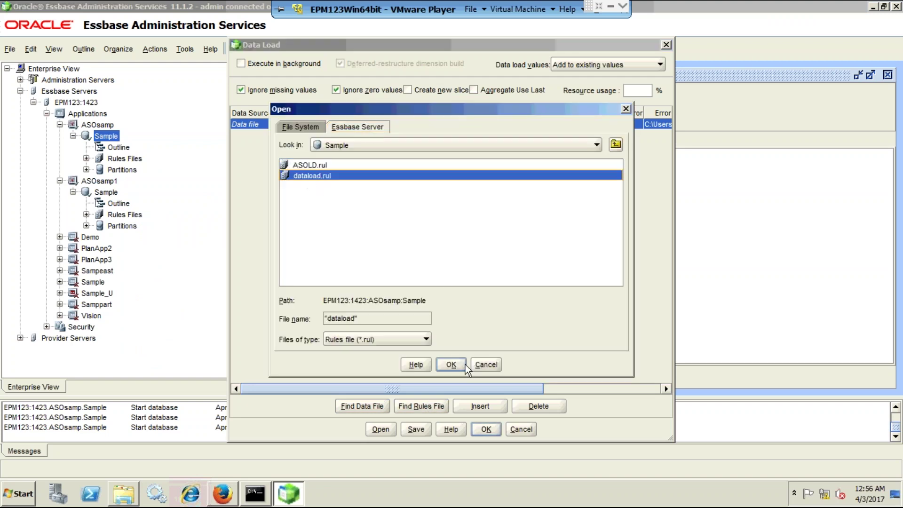
click(452, 368)
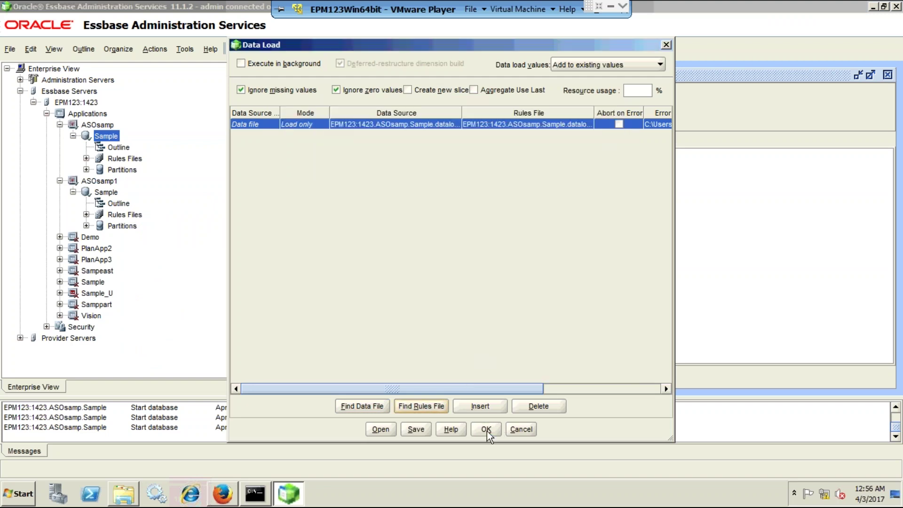
click(487, 429)
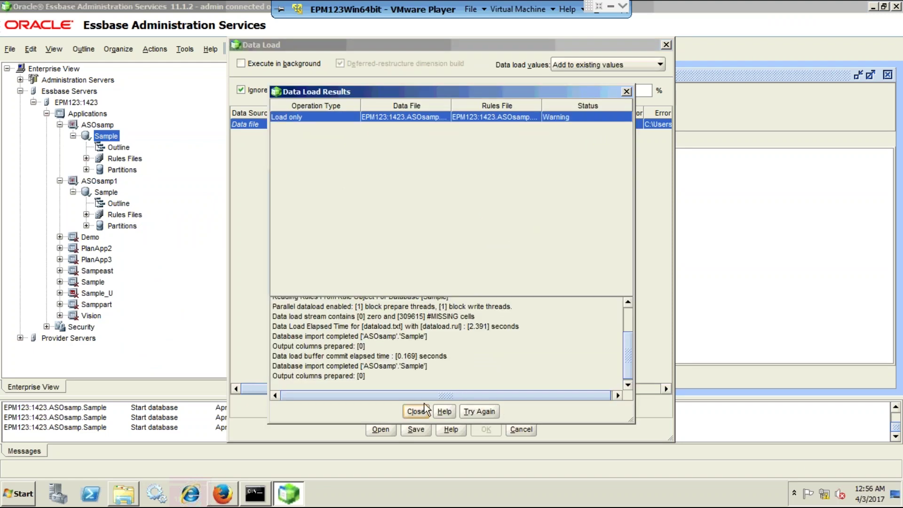
drag(463, 326, 570, 330)
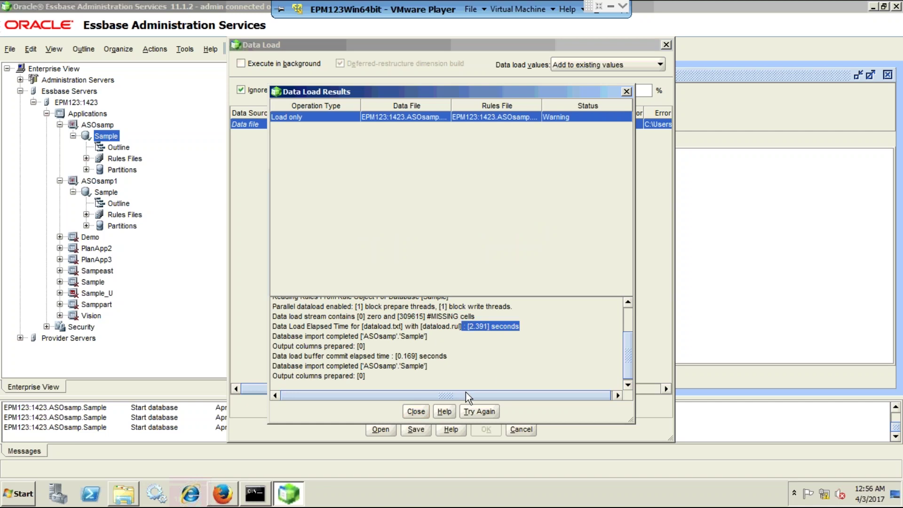
click(416, 412)
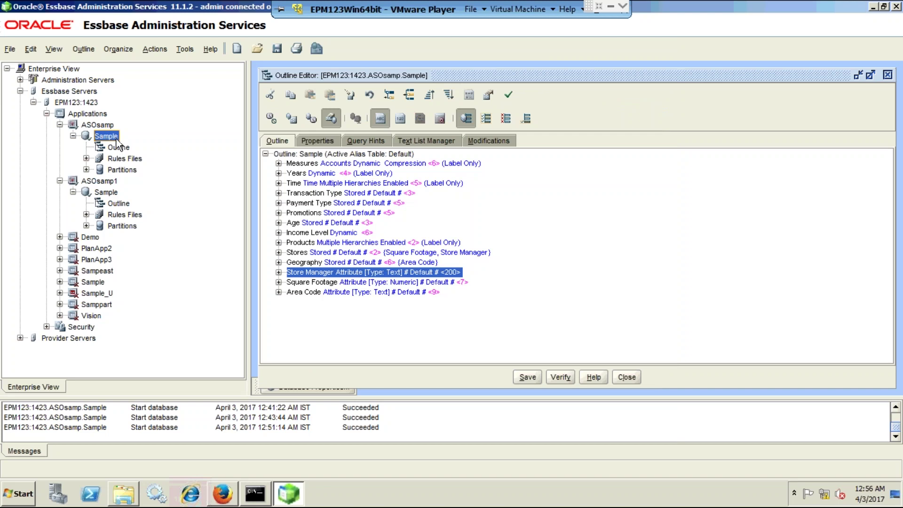
Materialize an aggregation on the ASOsamp Sample database using the recommended views
right_click(114, 136)
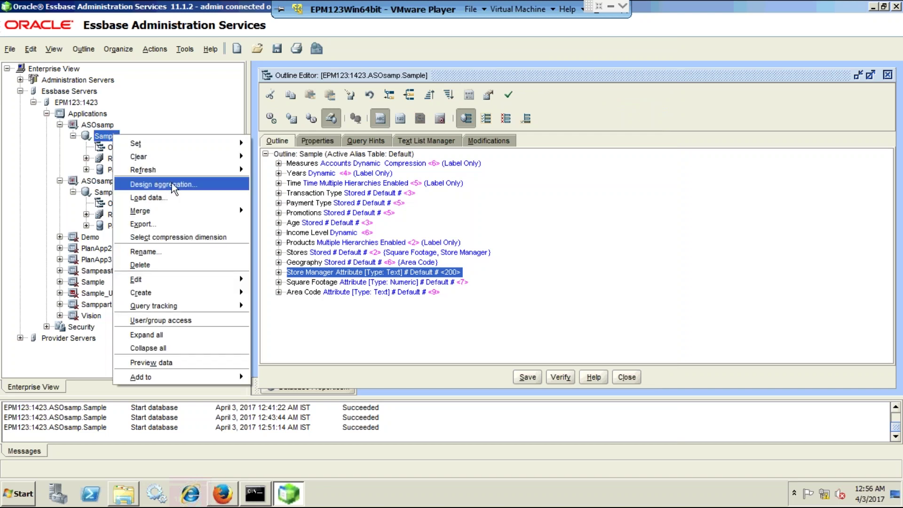
click(165, 186)
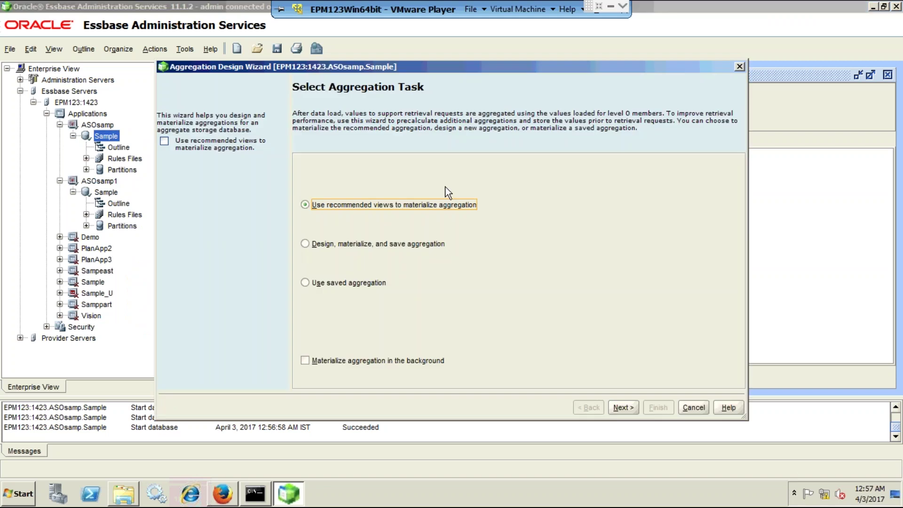
click(622, 408)
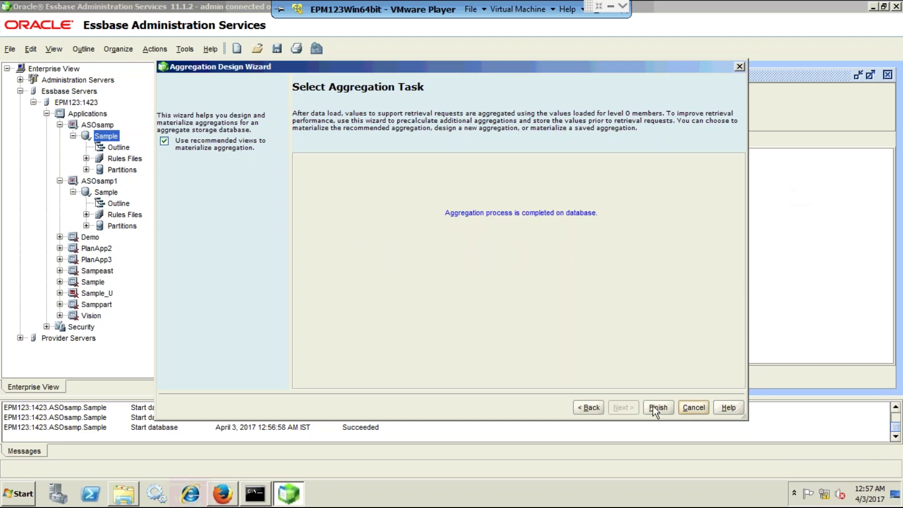
click(654, 405)
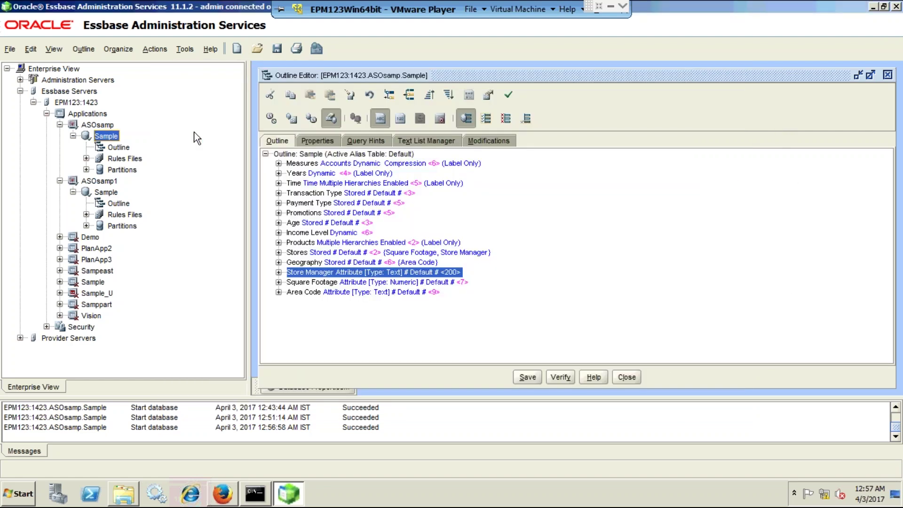
Refresh the ASOsamp Sample database statistics and examine the number of aggregate views, aggregate cells and input-level cells
right_click(110, 135)
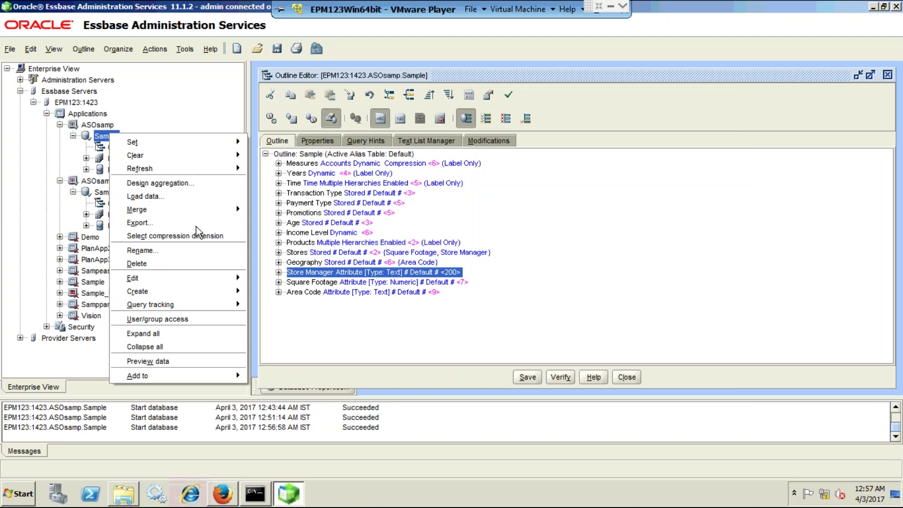
mouse_move(181, 281)
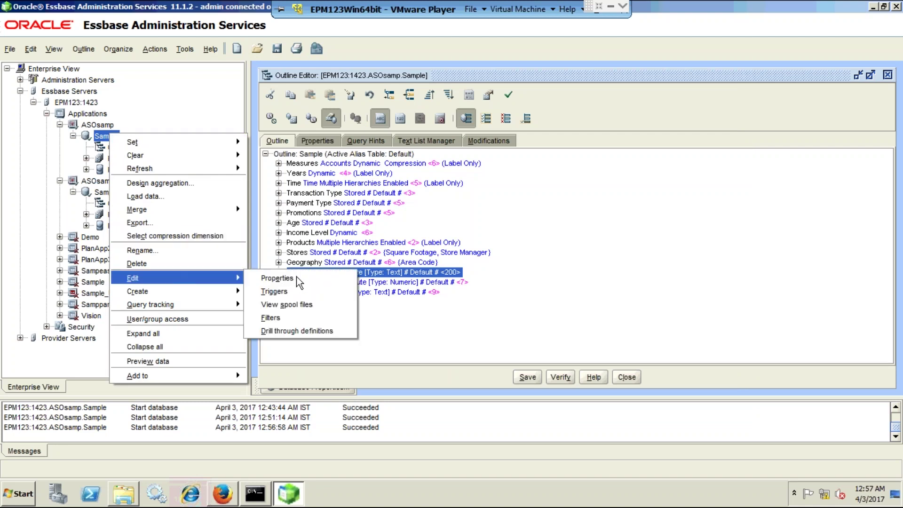
click(329, 277)
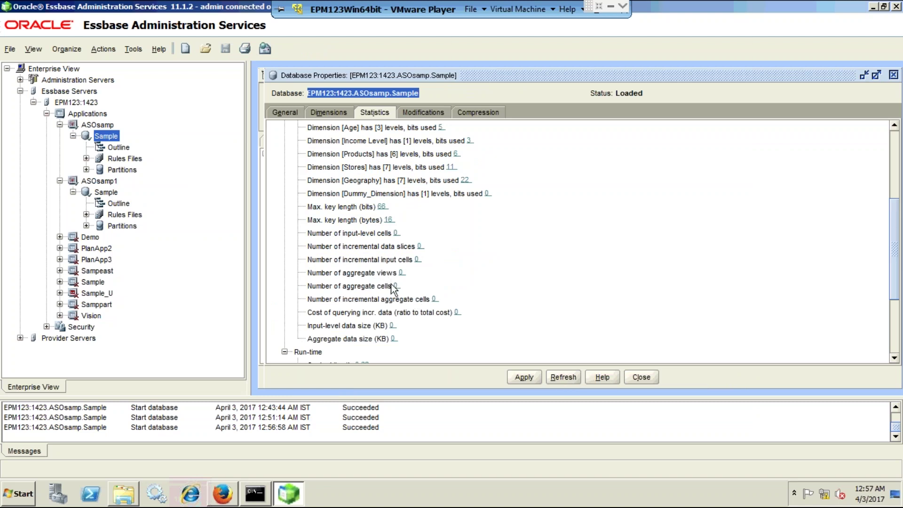
click(563, 377)
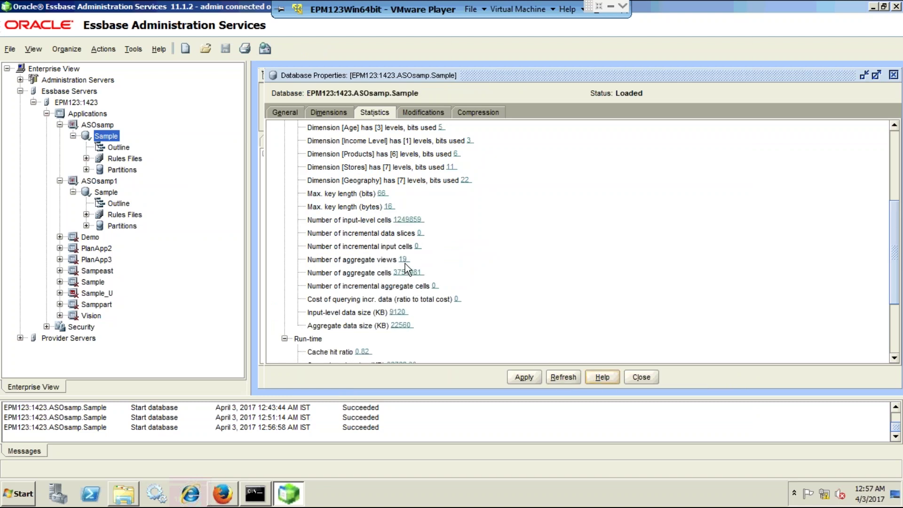
click(405, 264)
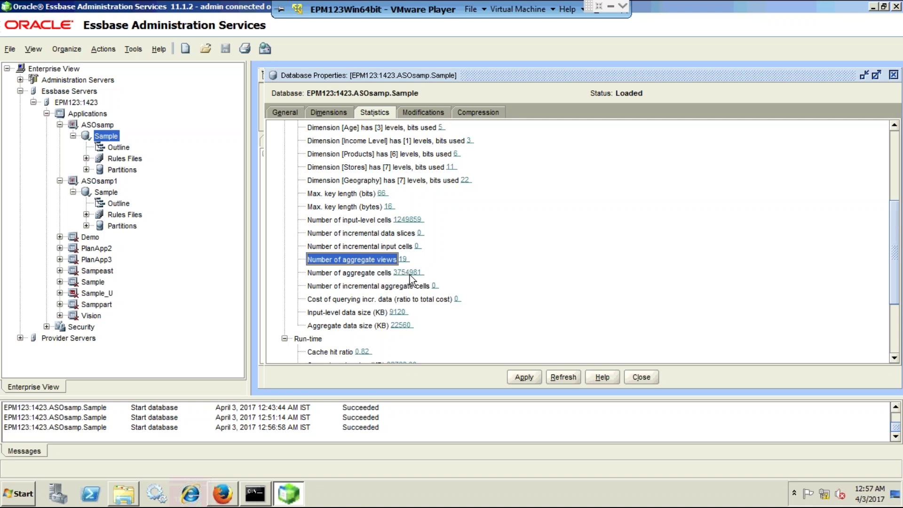
click(407, 273)
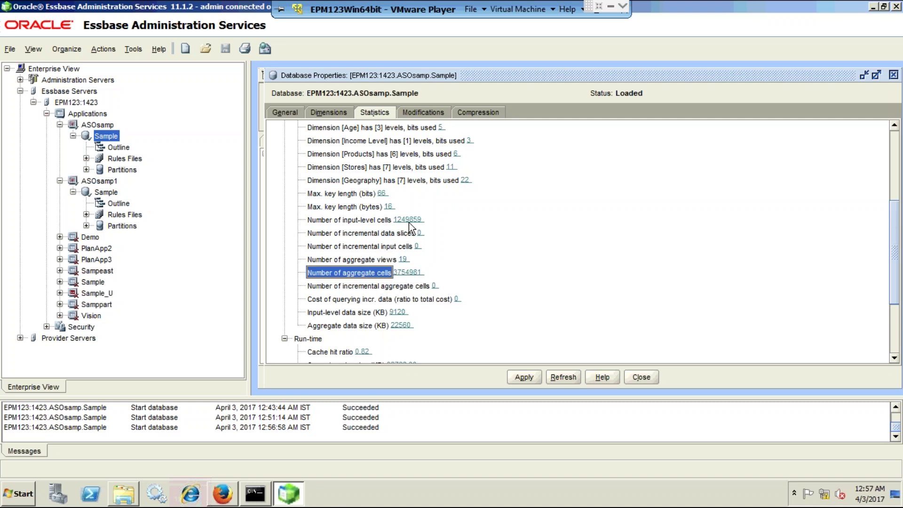
click(864, 76)
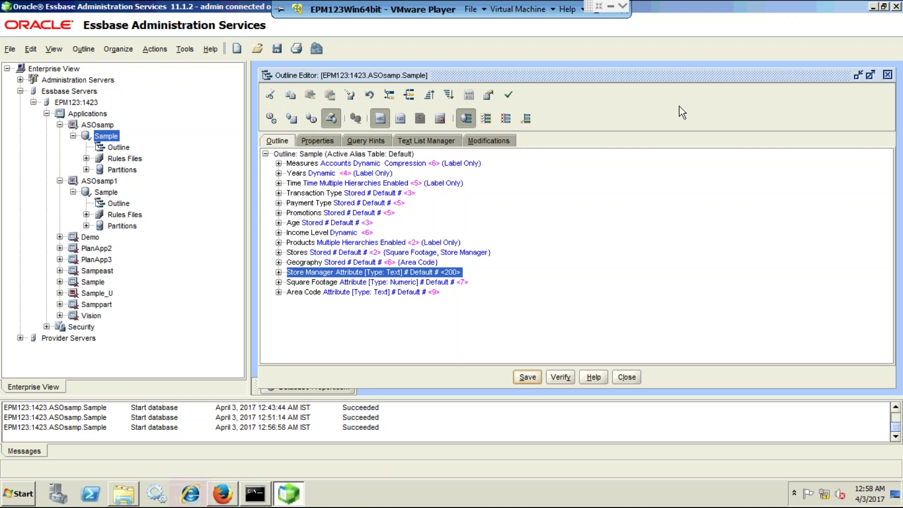
Delete the Geography dimension from the ASOsamp Sample outline and try to save the outline
click(341, 262)
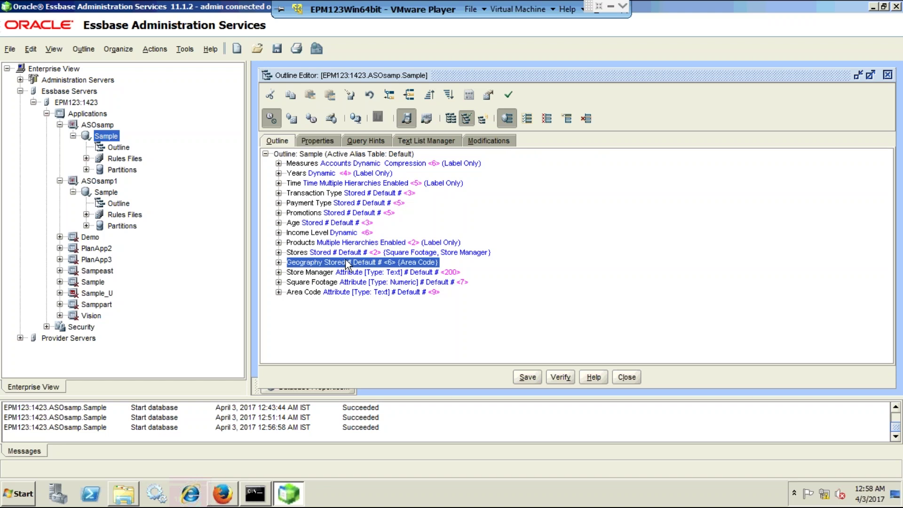
right_click(346, 260)
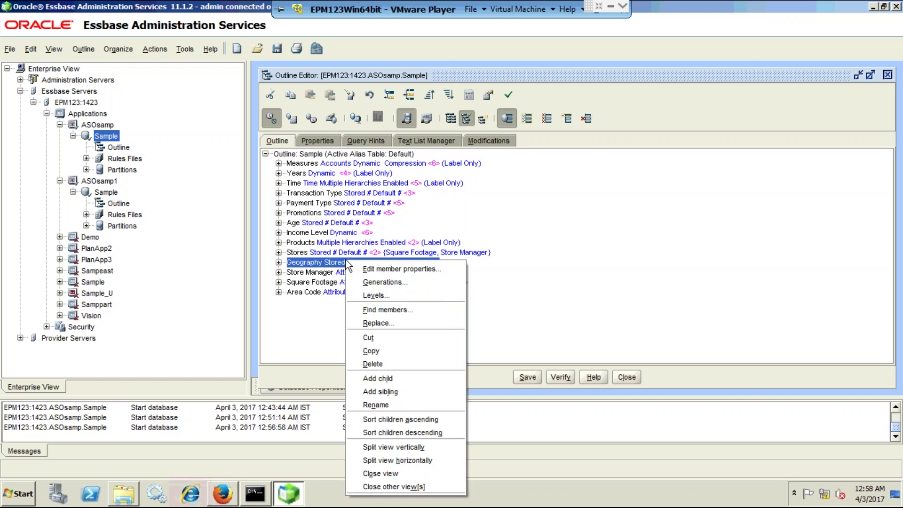
click(386, 363)
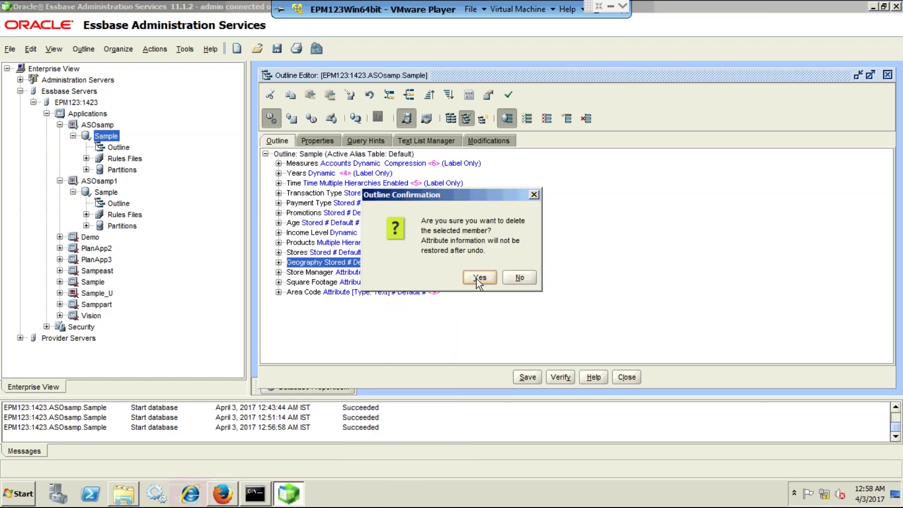
click(477, 278)
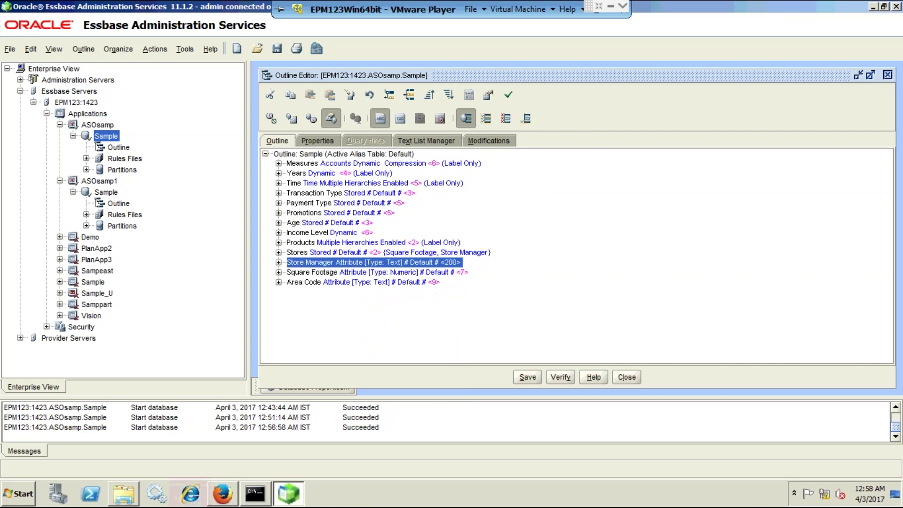
click(528, 376)
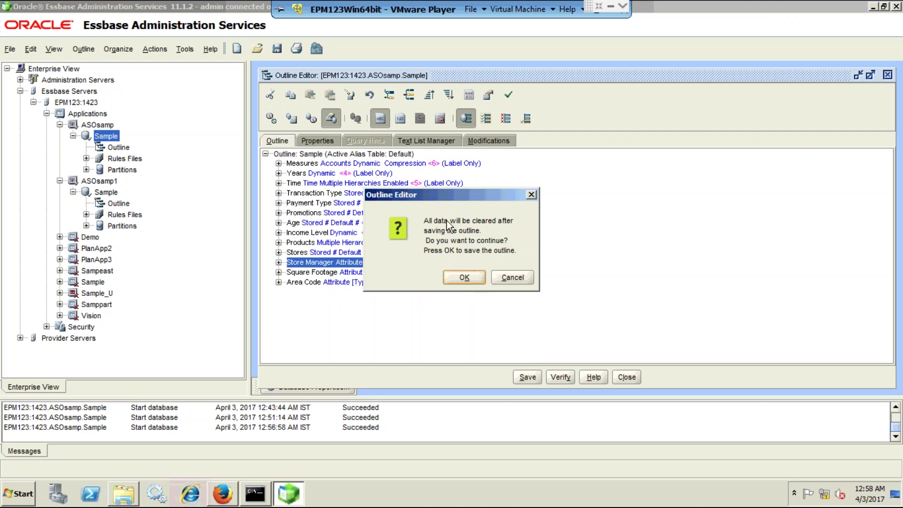
click(472, 275)
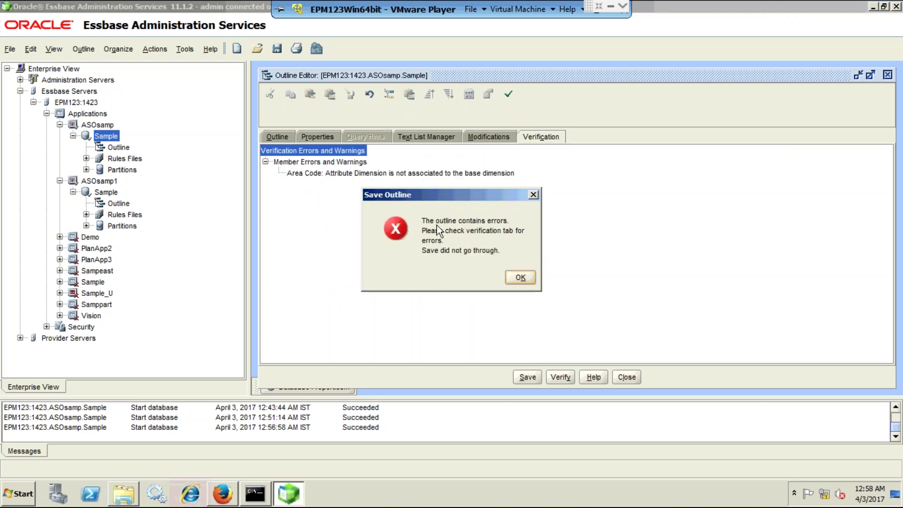
Locate the Area Code attribute dimension from the verification error and delete it from the outline
click(517, 277)
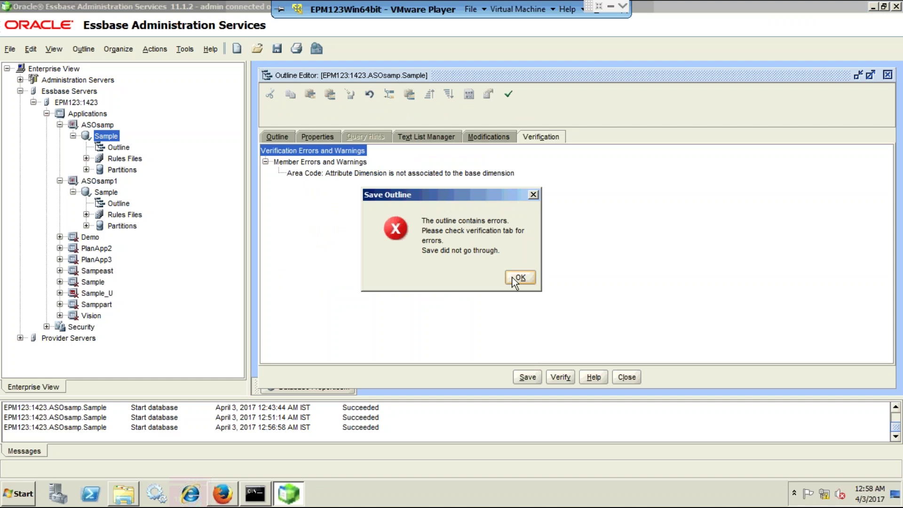
right_click(427, 175)
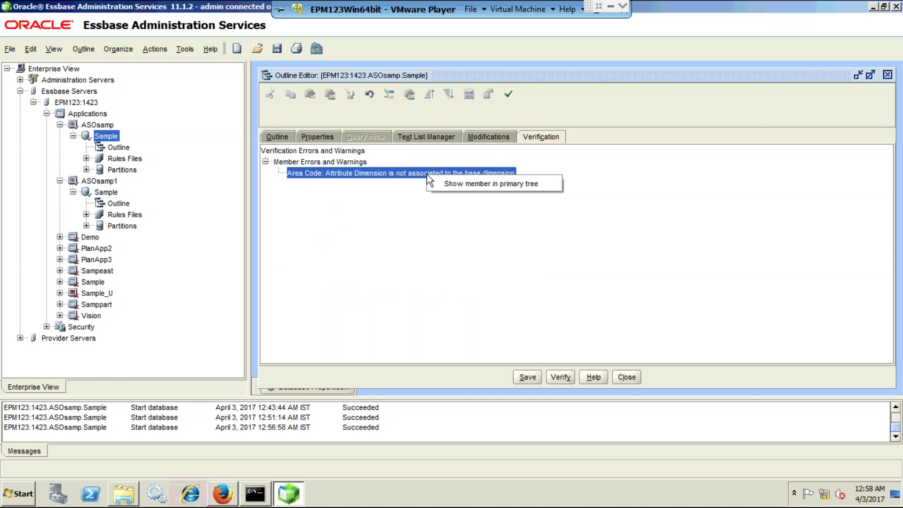
click(451, 183)
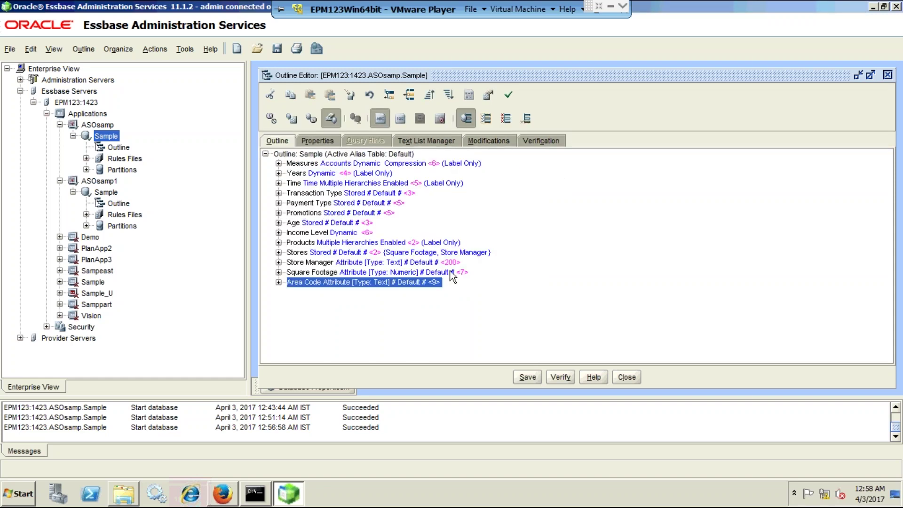
key(Delete)
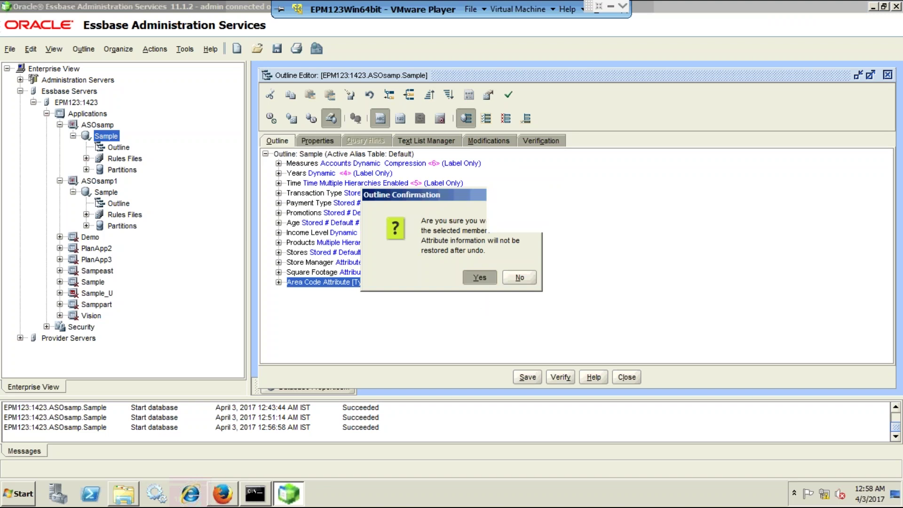
click(479, 277)
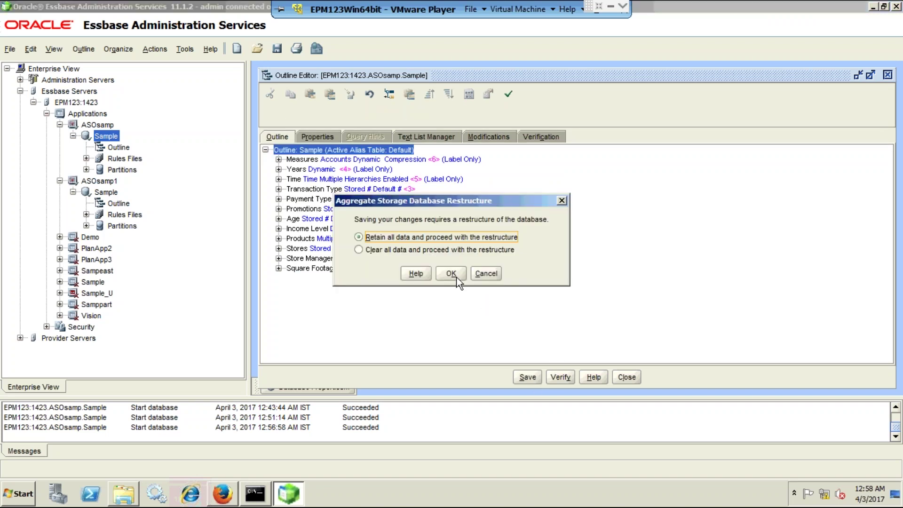
Try to save the outline with all data retained despite the warnings, and close it discarding the changes
click(457, 278)
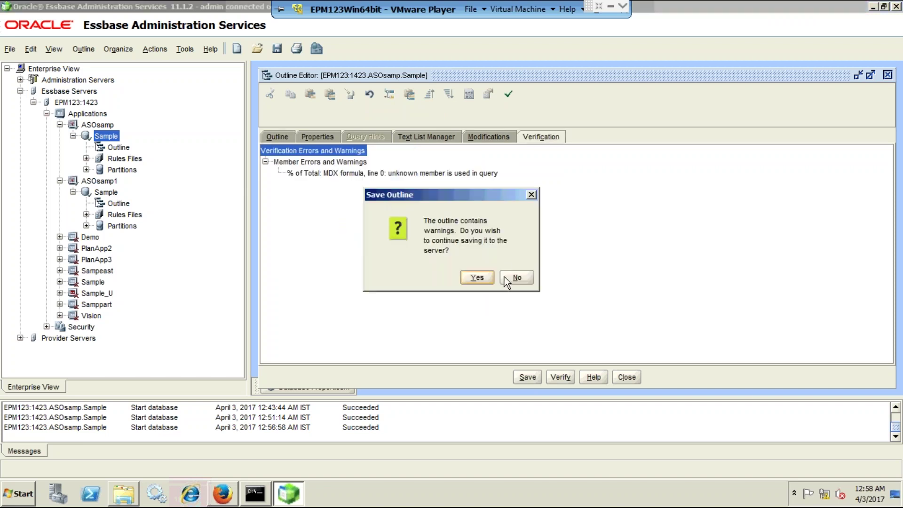
click(477, 278)
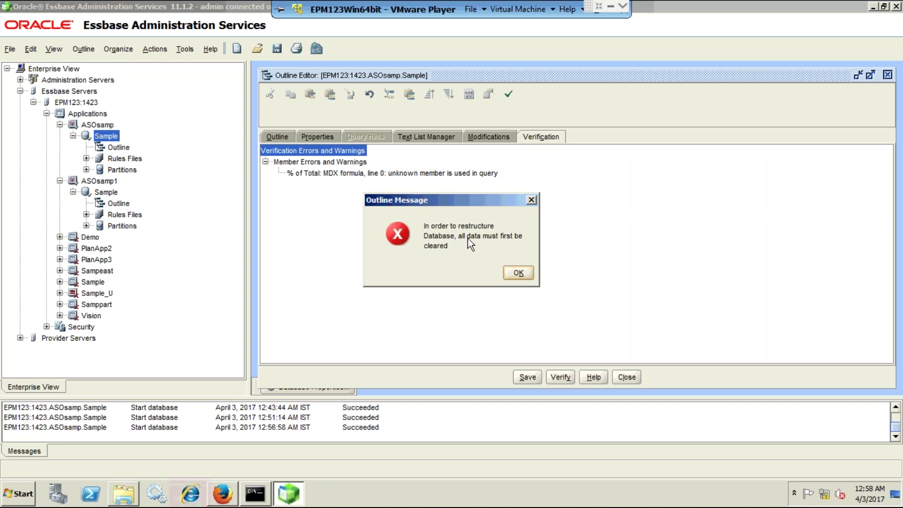
click(517, 273)
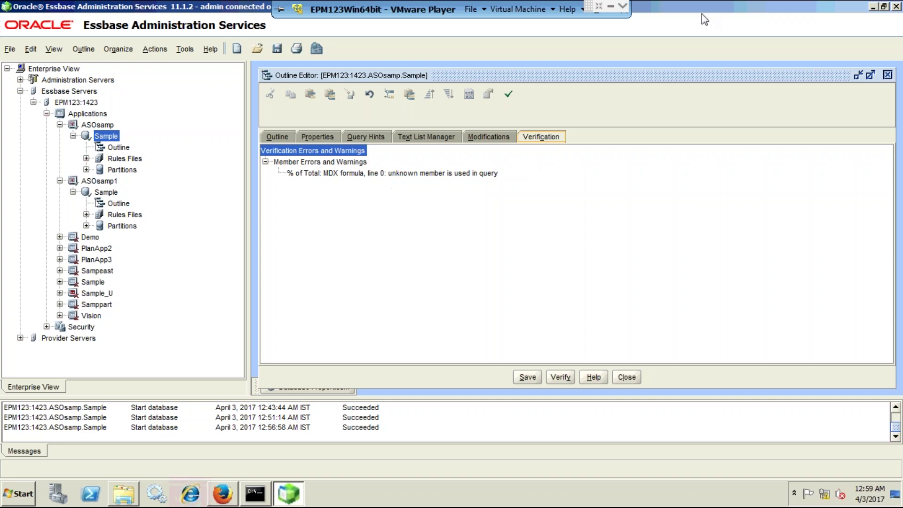
click(629, 378)
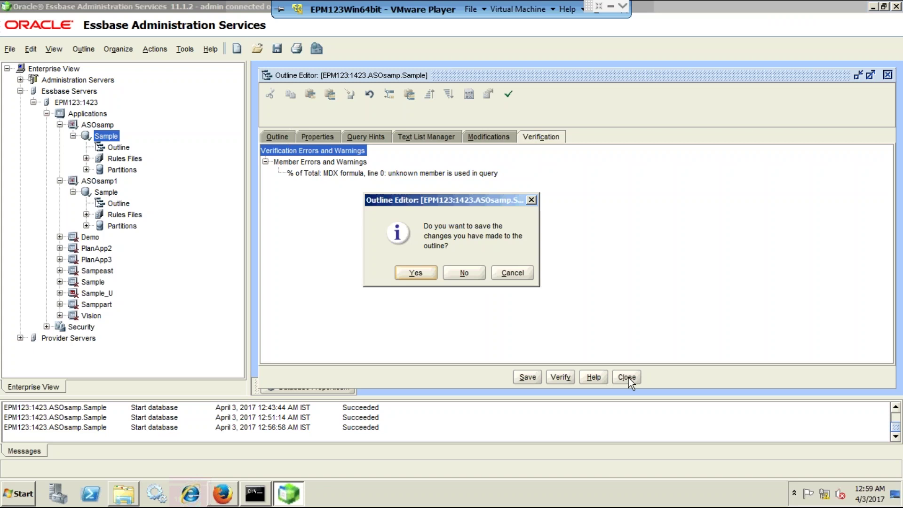
click(466, 272)
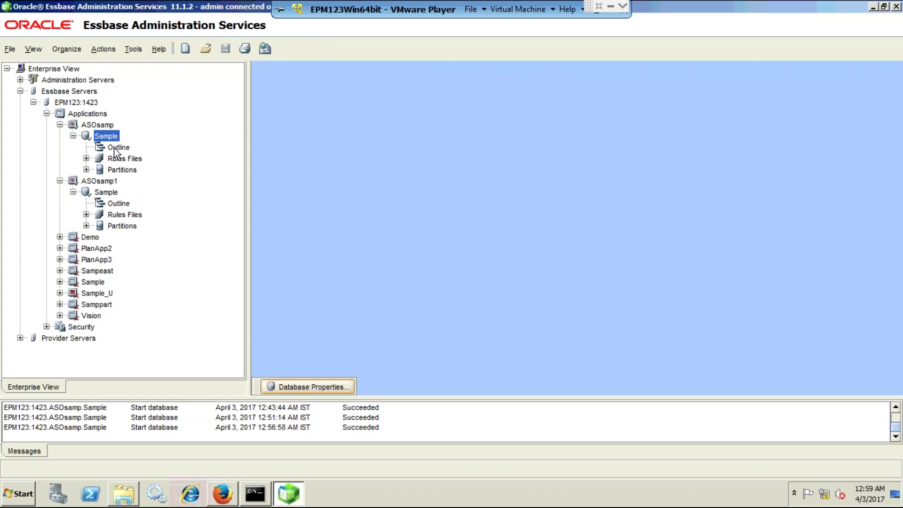
Reopen the ASOsamp Sample outline and move the Products dimension directly after Measures
double_click(116, 148)
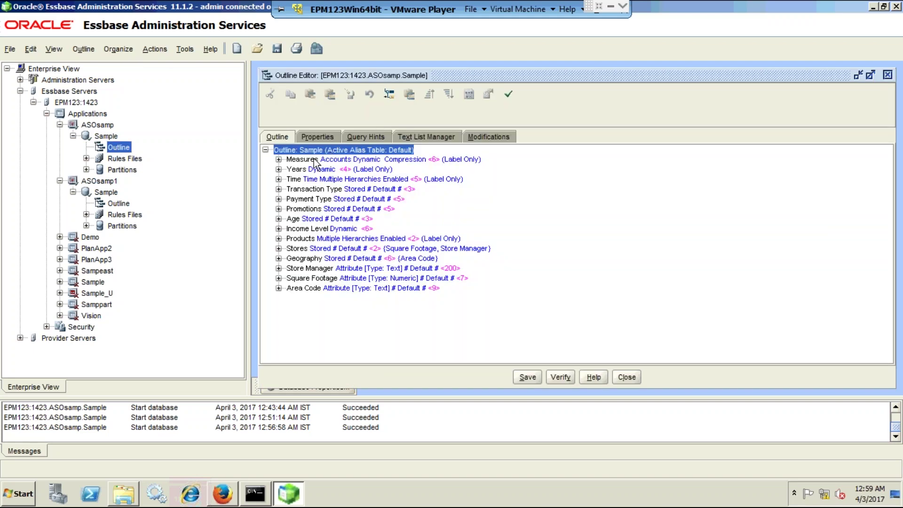
click(316, 239)
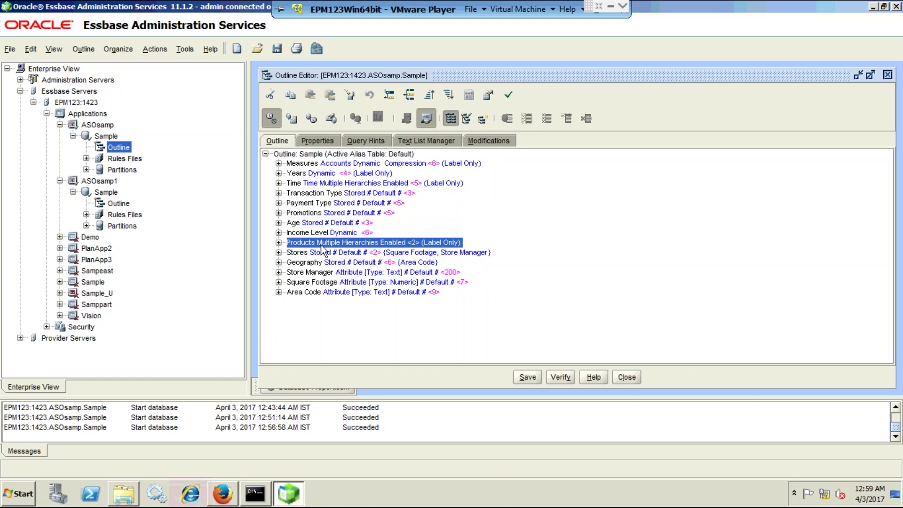
right_click(321, 245)
click(354, 320)
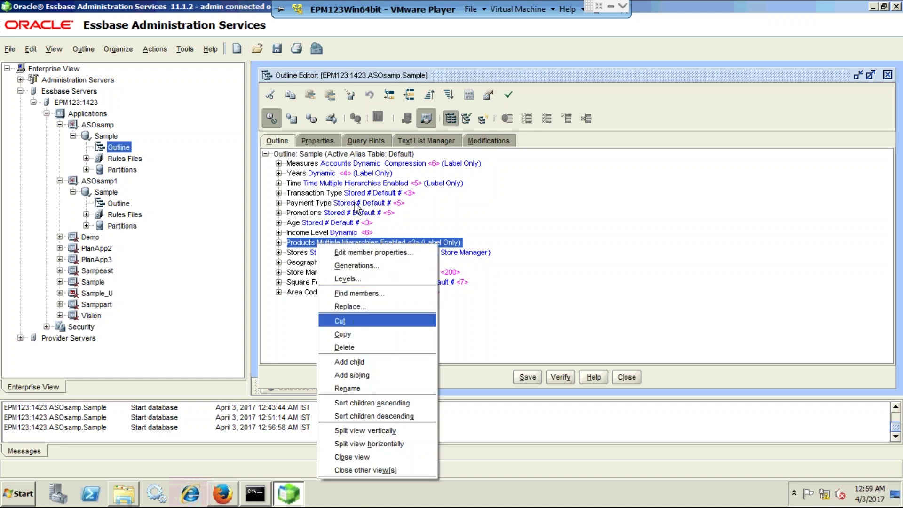
click(343, 161)
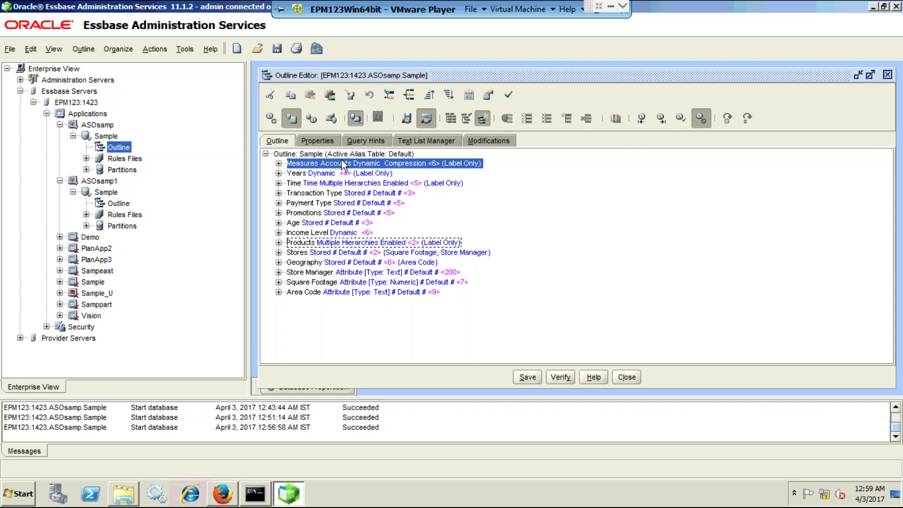
right_click(342, 160)
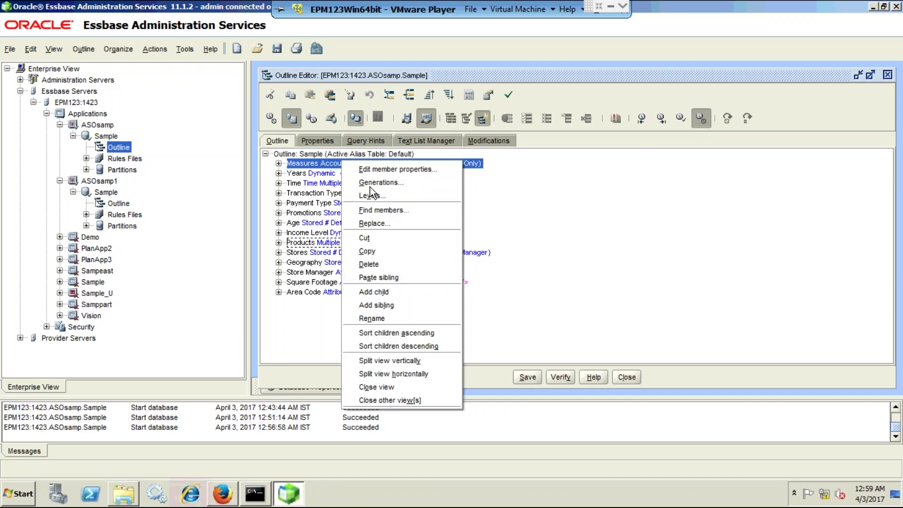
click(377, 276)
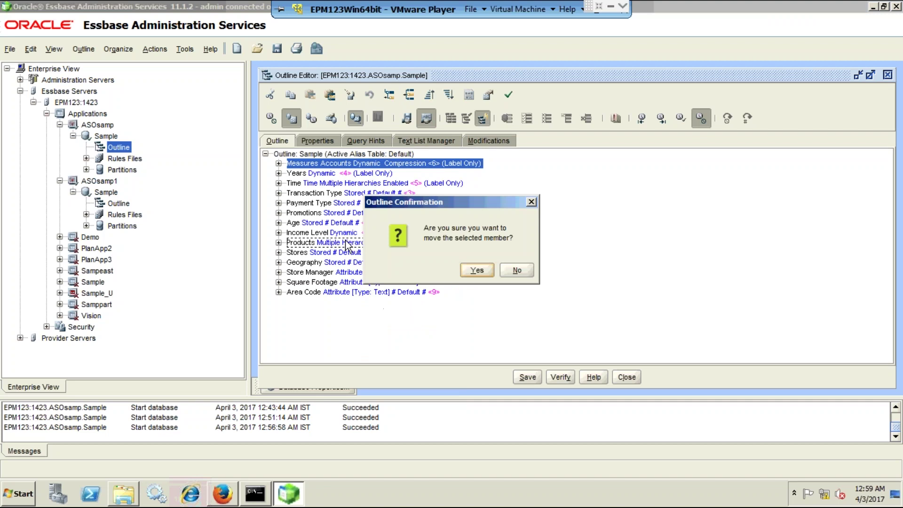
click(472, 272)
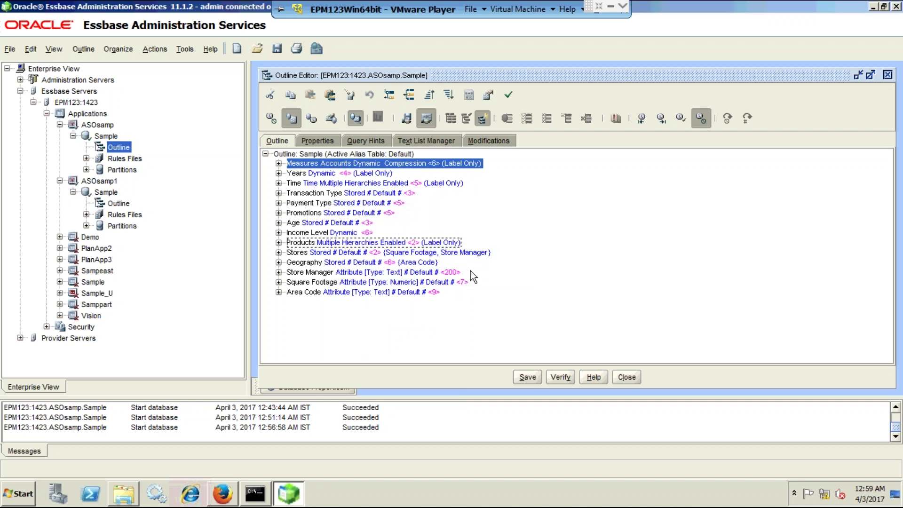
Try to save the reordered outline, agreeing to clear all data, and switch to the presentation slides
click(525, 376)
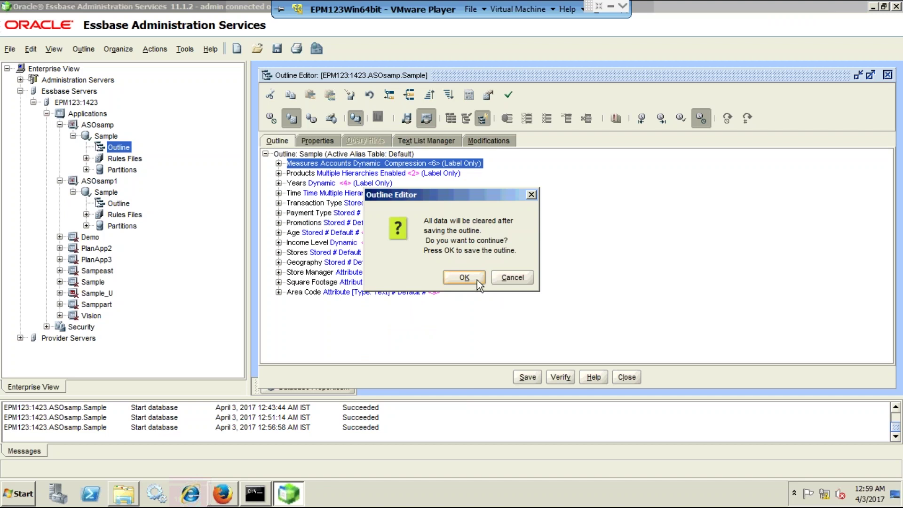
click(474, 279)
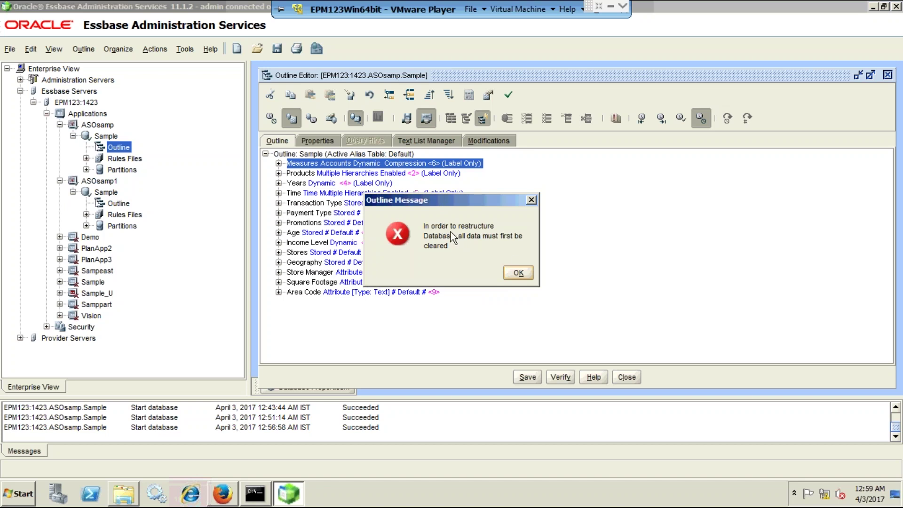
click(519, 273)
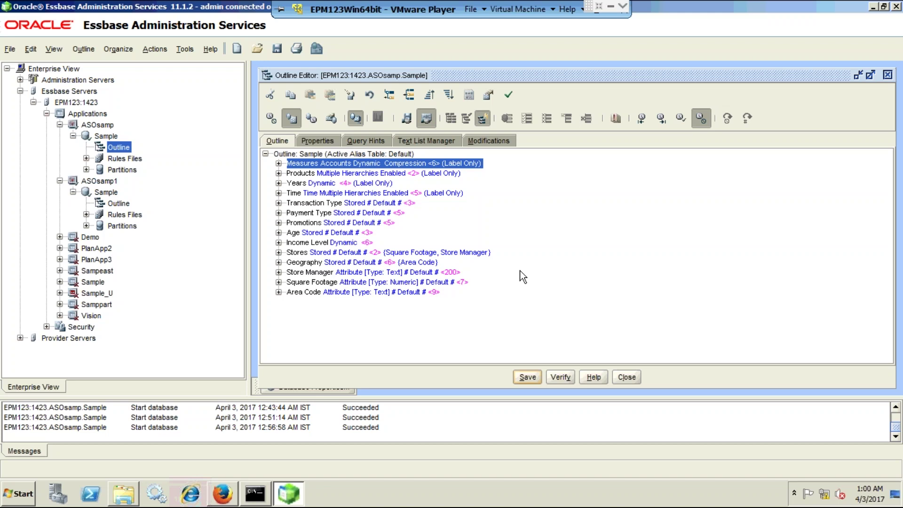
click(610, 6)
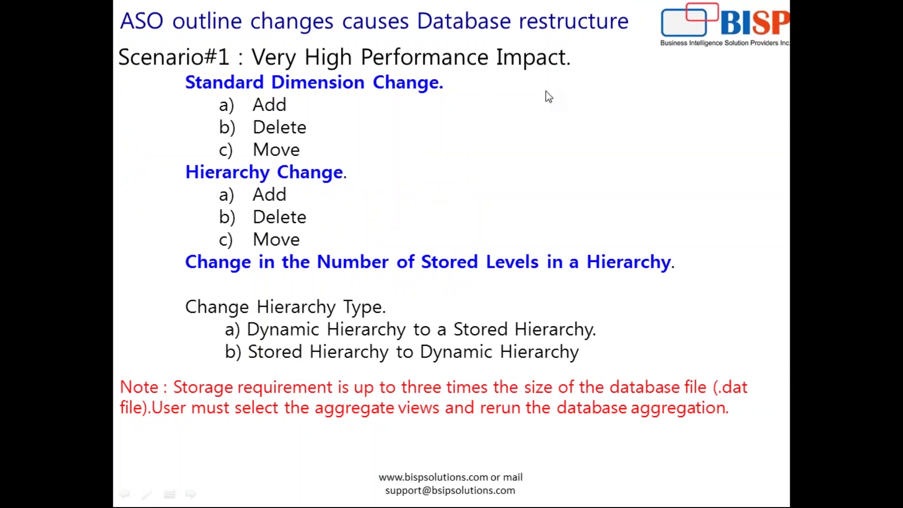
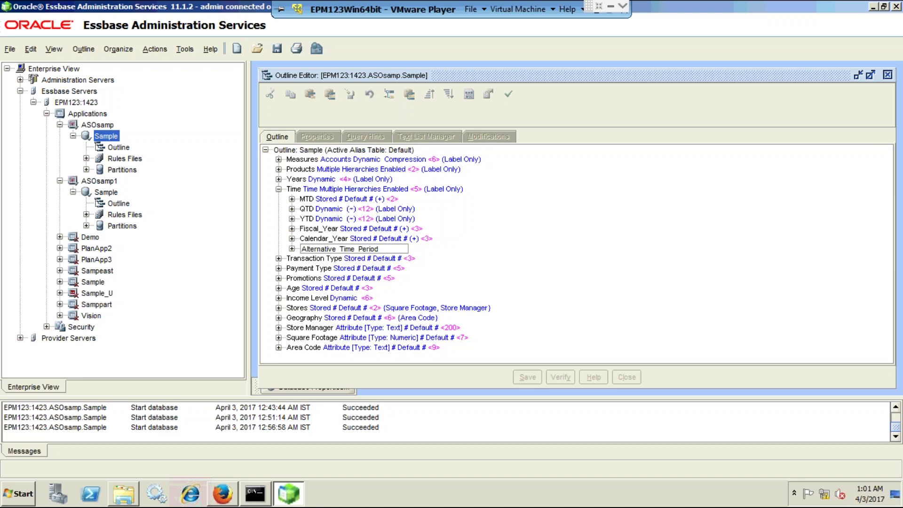
Add Alternative_Time_Period after Calendar_Year in the Time dimension, with child members J2, F2 and M2
key(Return)
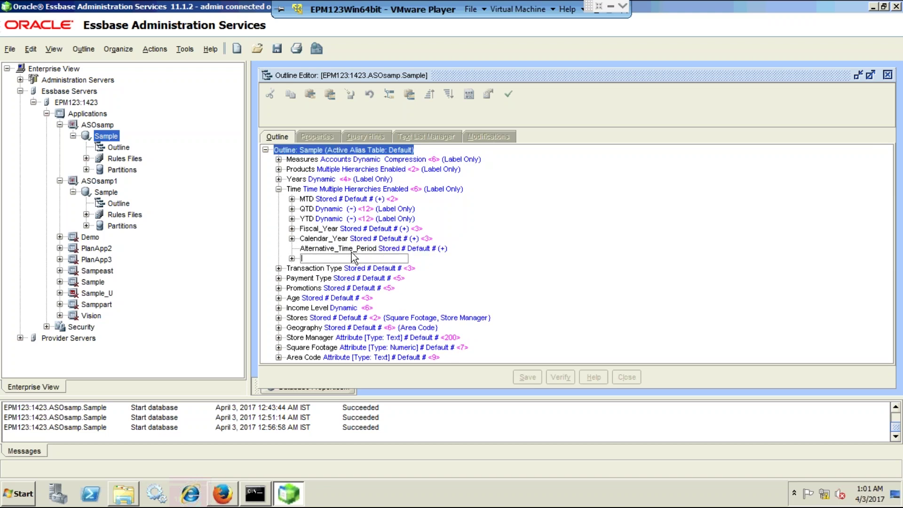
click(351, 252)
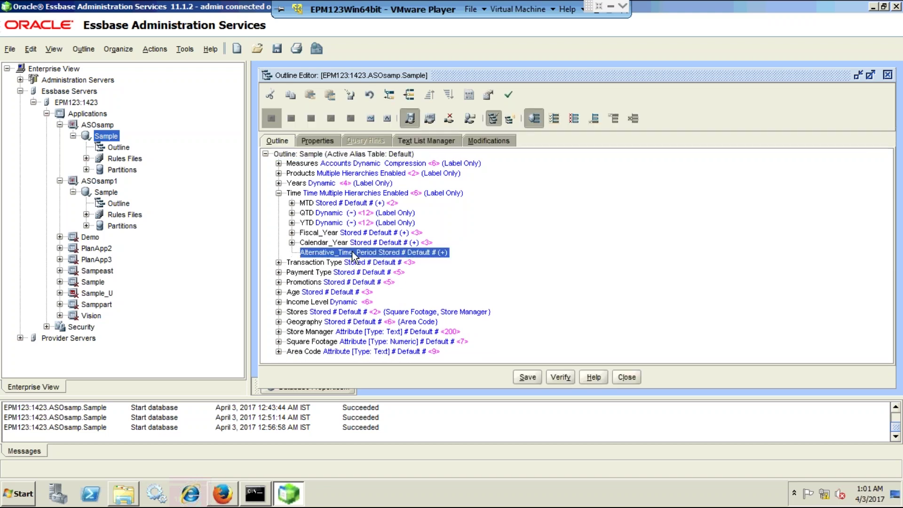
click(390, 95)
text(J2)
key(Return)
text(G)
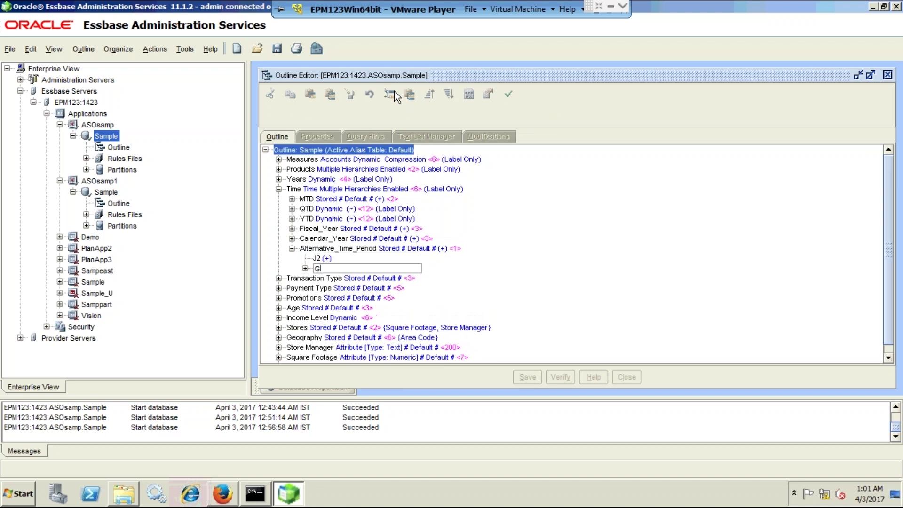
key(BackSpace)
text(F2)
key(Return)
text(M2)
key(Return)
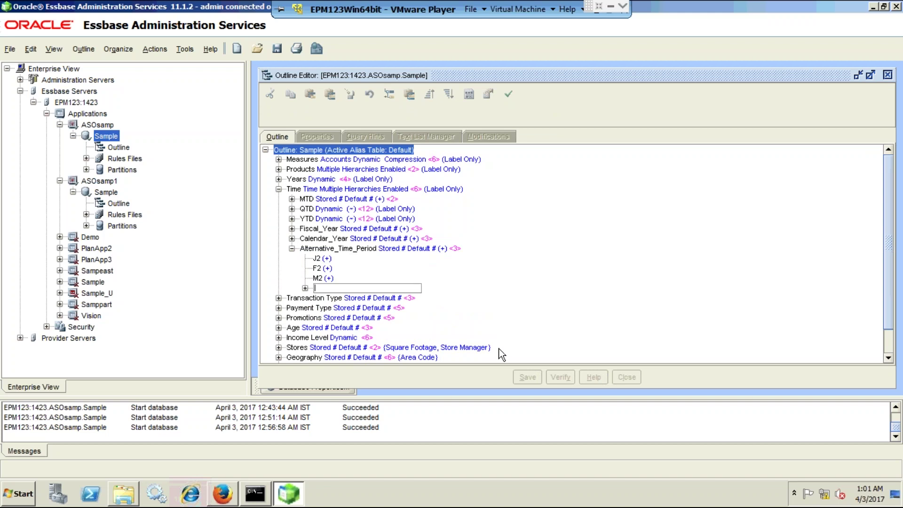
click(374, 247)
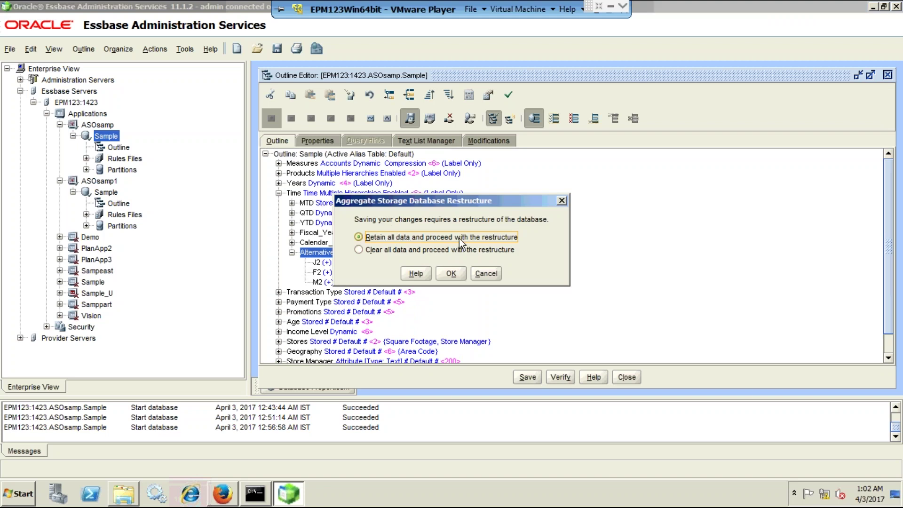
Try to restructure the database with all data retained for the new Time hierarchy, and close the outline without saving
click(451, 274)
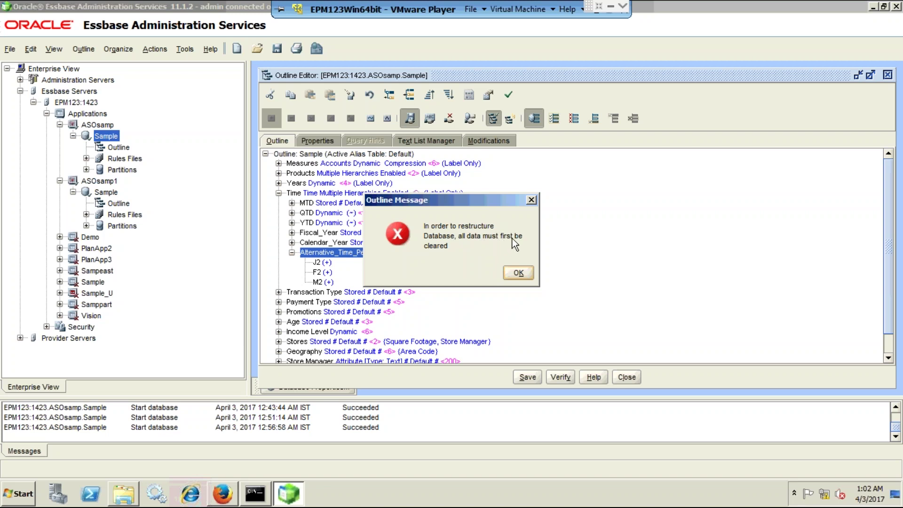
click(519, 274)
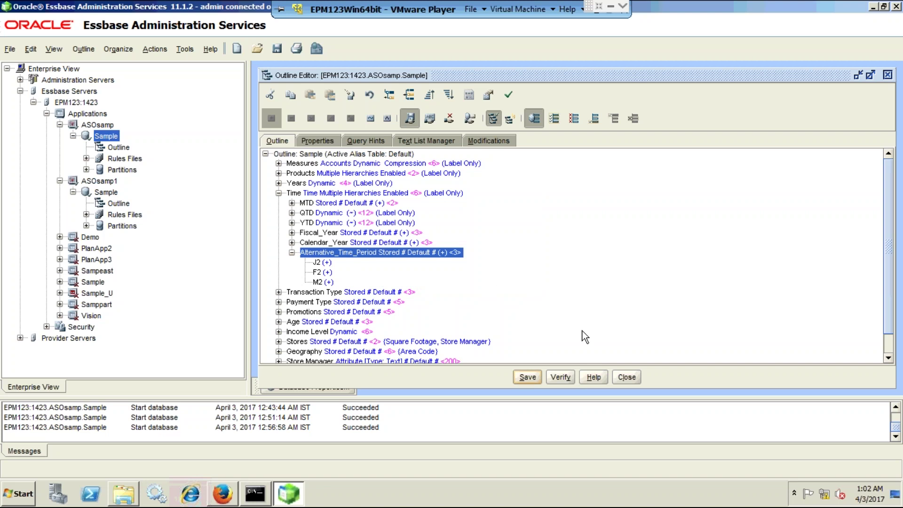
click(624, 378)
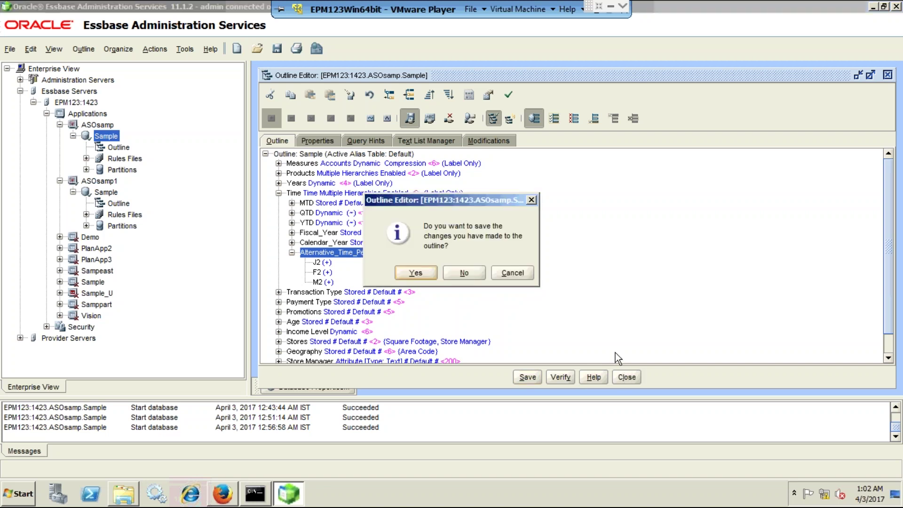
click(465, 273)
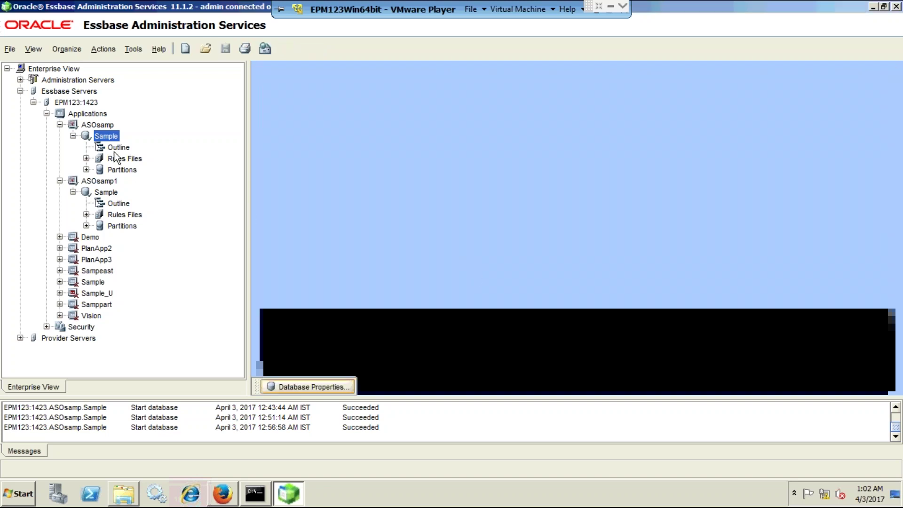
Reopen the ASOsamp Sample outline and add the member Alternate_Time after Calendar_Year in the Time dimension
double_click(119, 147)
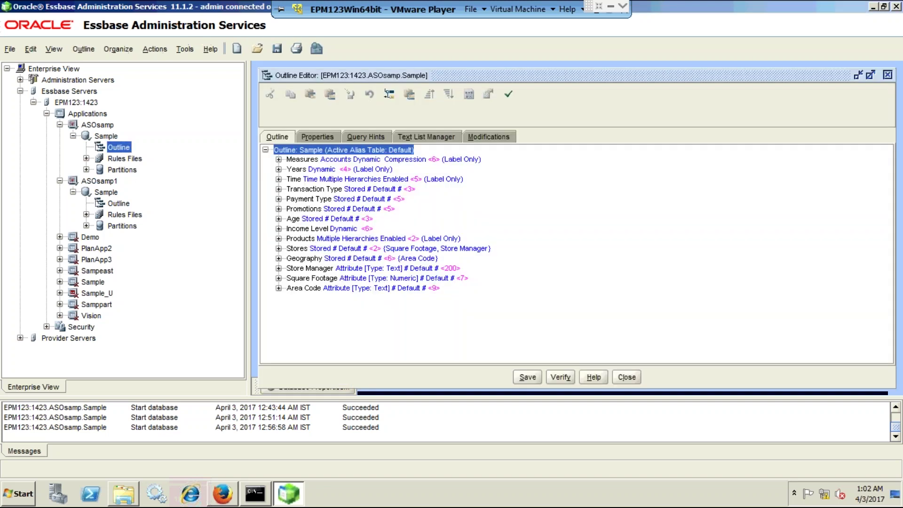
click(279, 180)
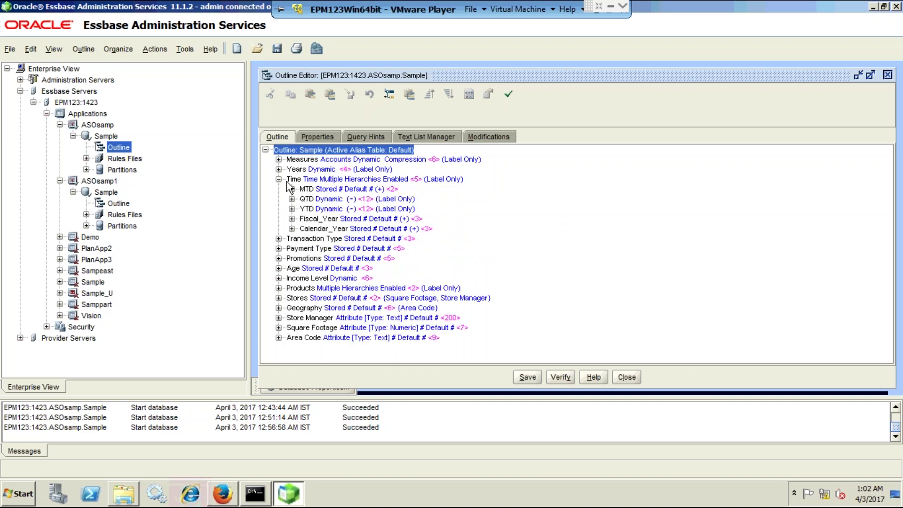
click(317, 229)
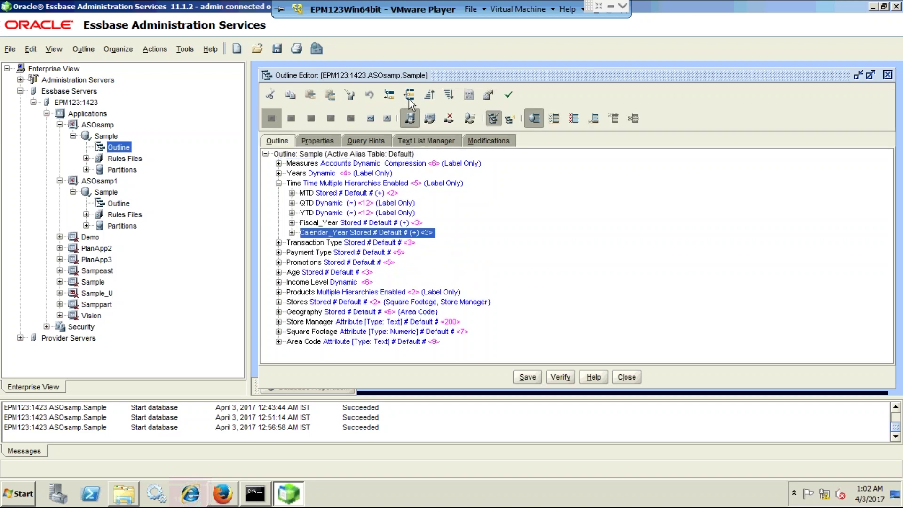
click(410, 98)
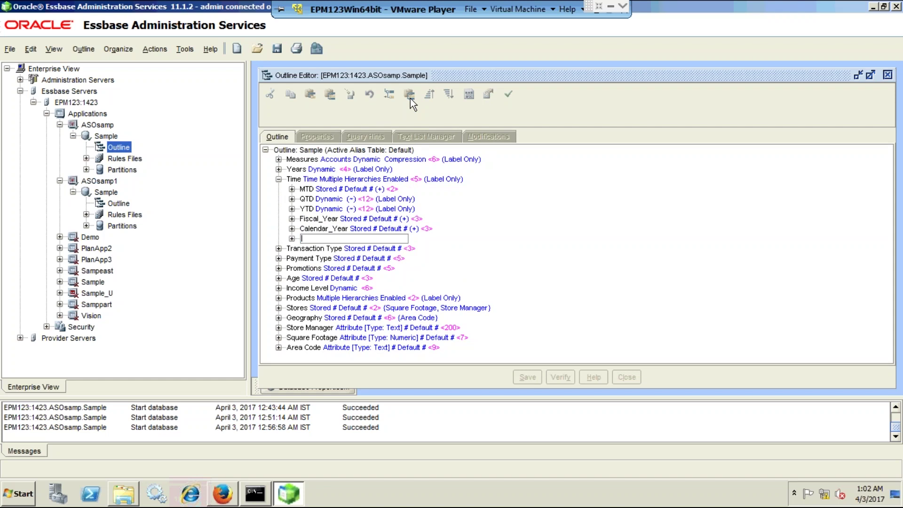
text(Alter)
text(nate)
text( H)
text(ime)
key(Return)
key(Escape)
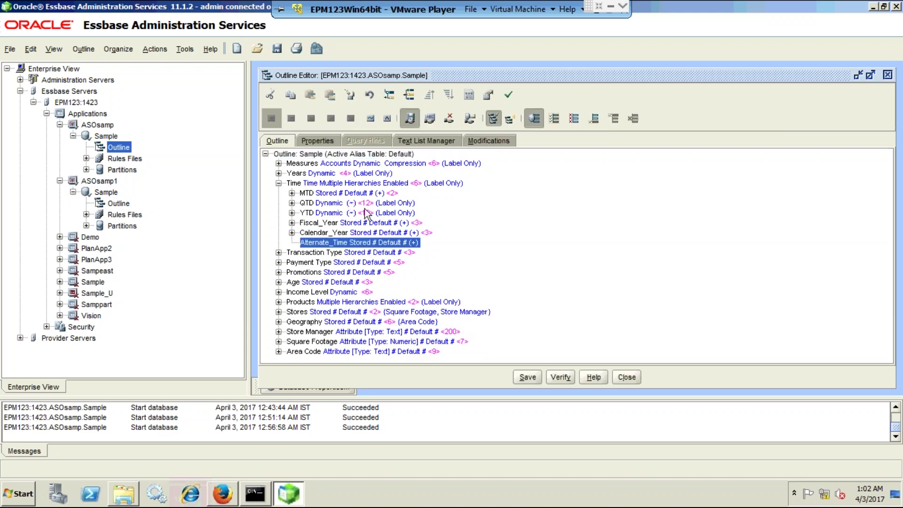
Add J2, F2 and M2 as children of Alternate_Time and save the outline, retaining all data in the restructure
click(393, 94)
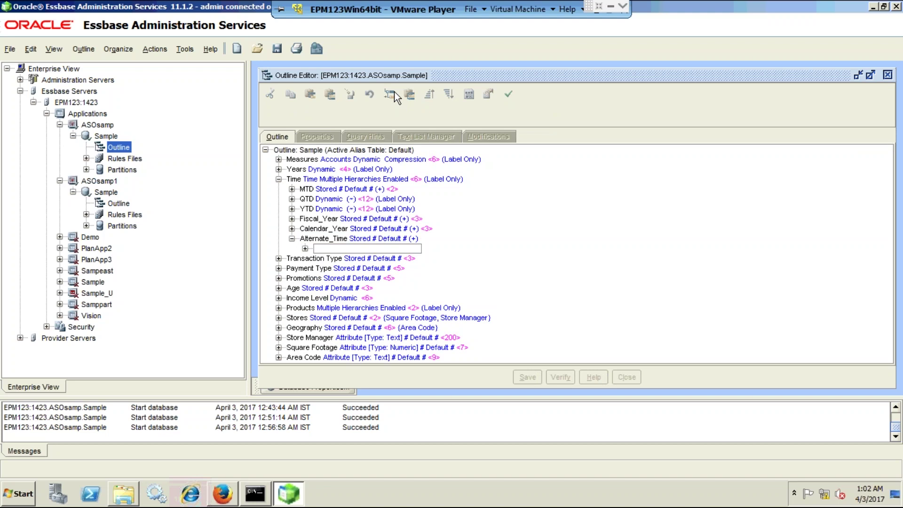
text(J2)
key(Return)
text(F)
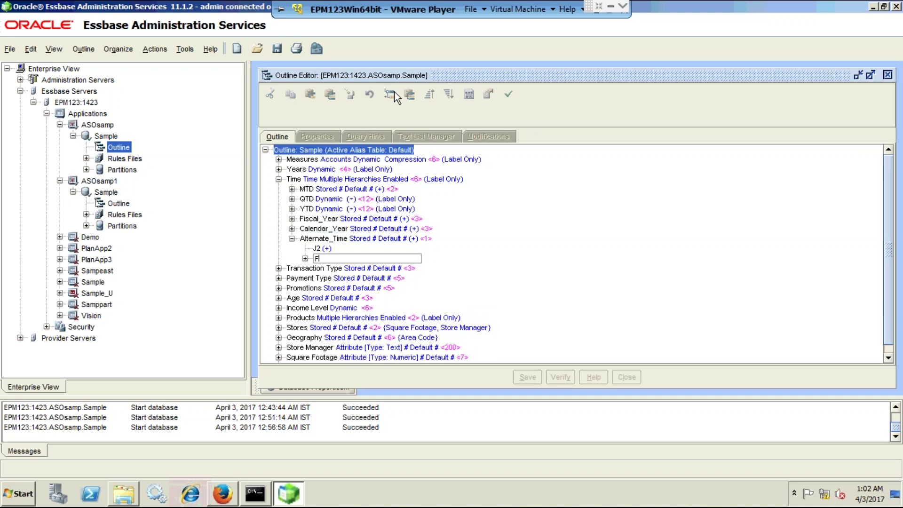
text(2)
key(Return)
text(M2)
key(Return)
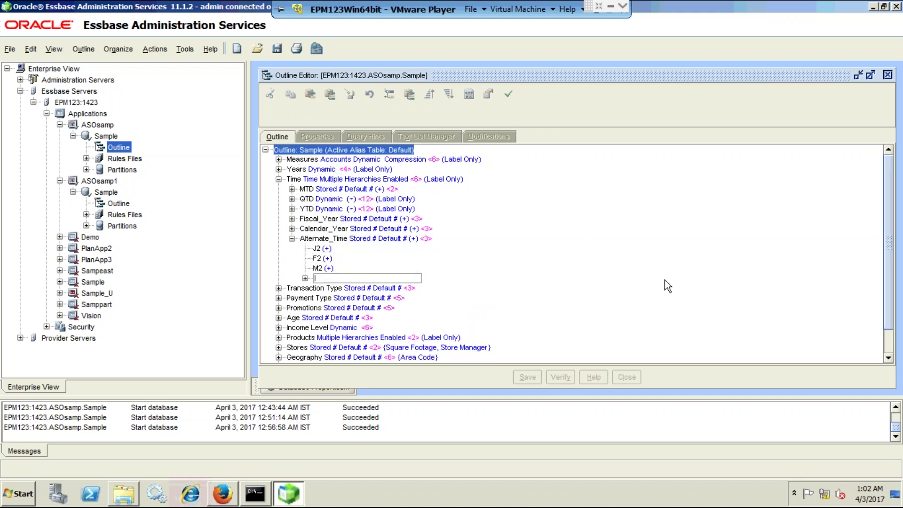
key(Escape)
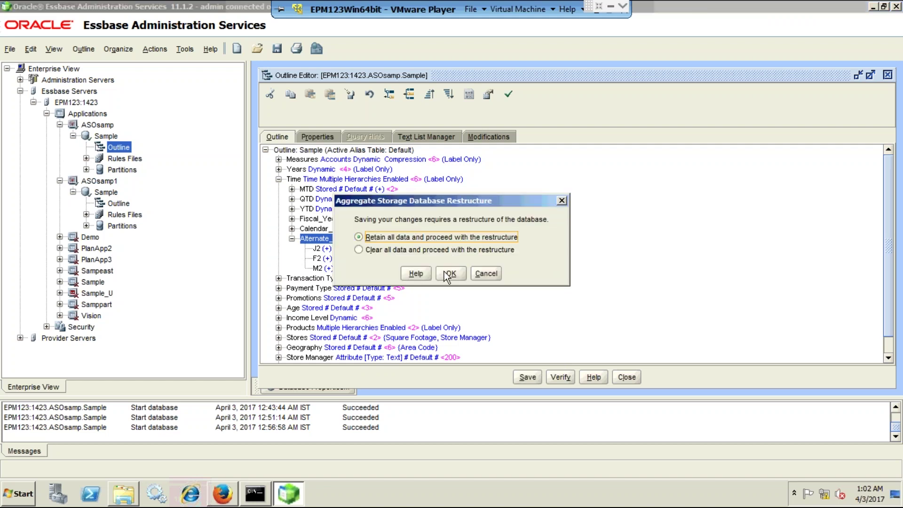
click(447, 273)
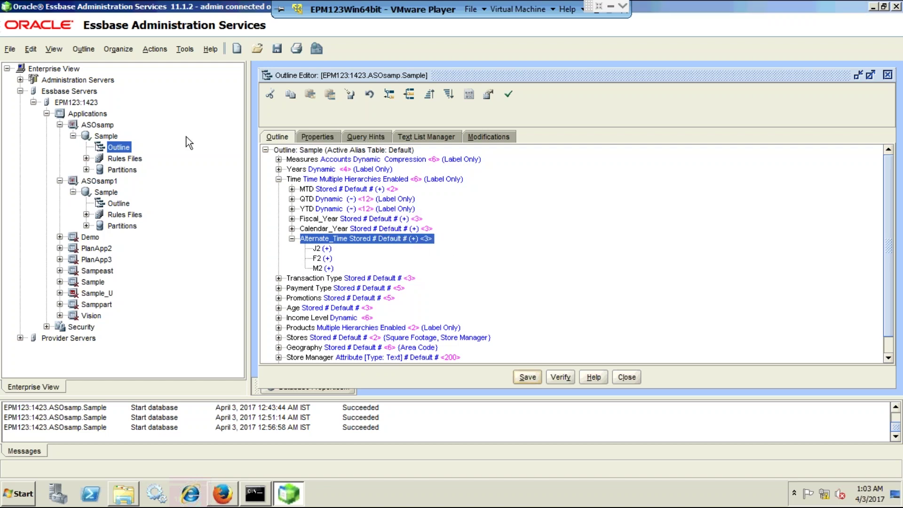
Check the ASOsamp Sample database's refreshed statistics for its input-level cells and aggregate views
right_click(105, 137)
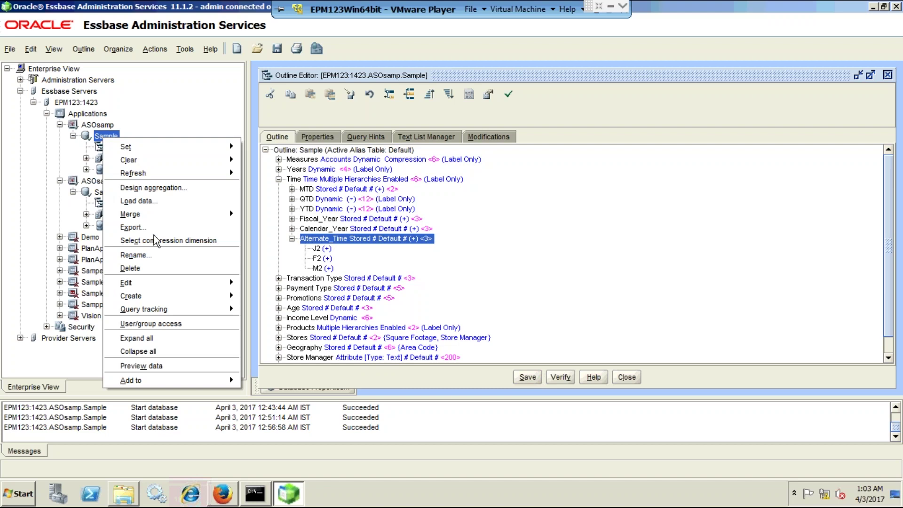
mouse_move(205, 284)
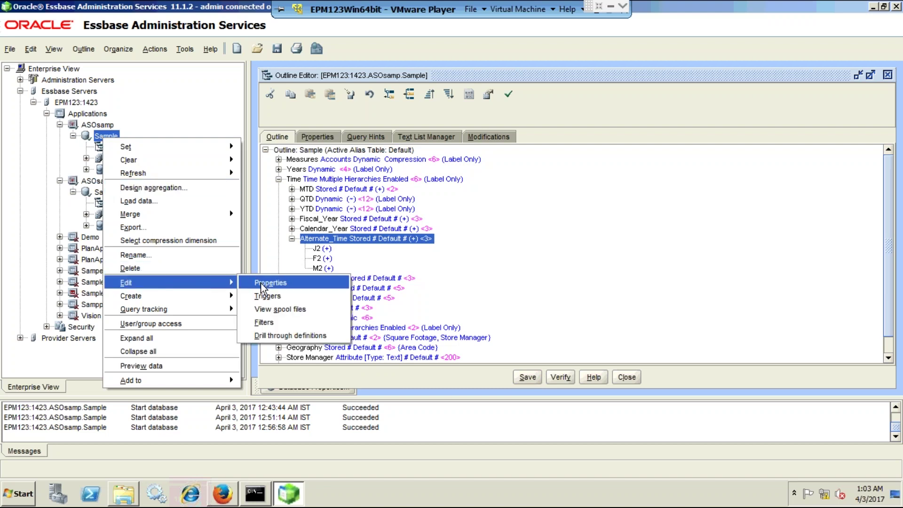
click(323, 279)
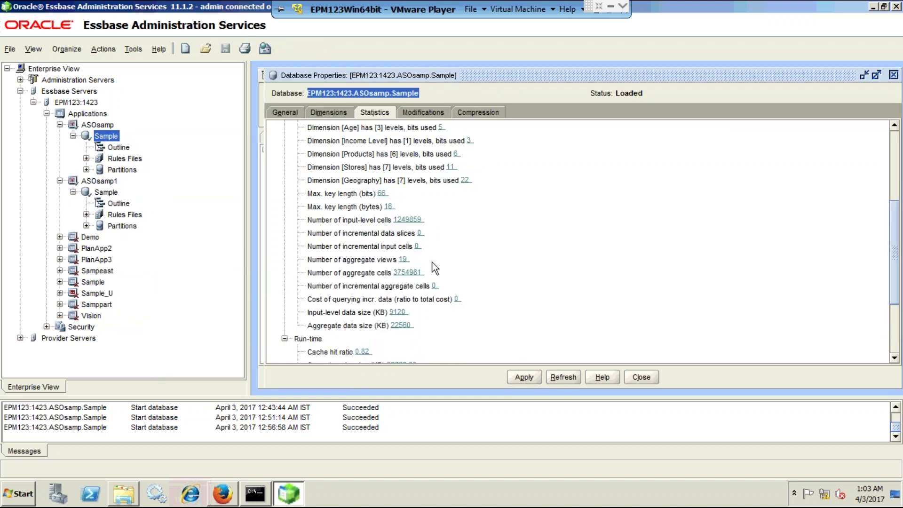
click(567, 380)
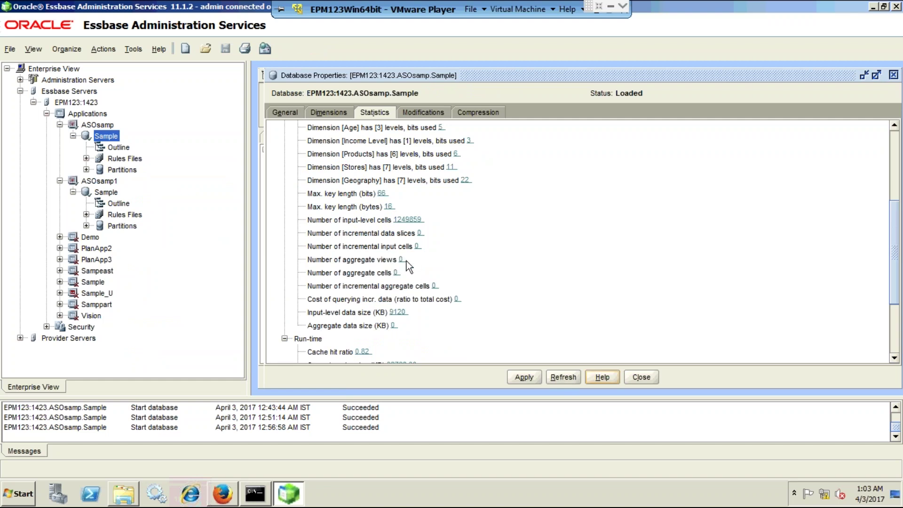
Review the restructuring scenarios in the PowerPoint slide show and return to the Essbase Administration Services session
click(609, 8)
click(294, 497)
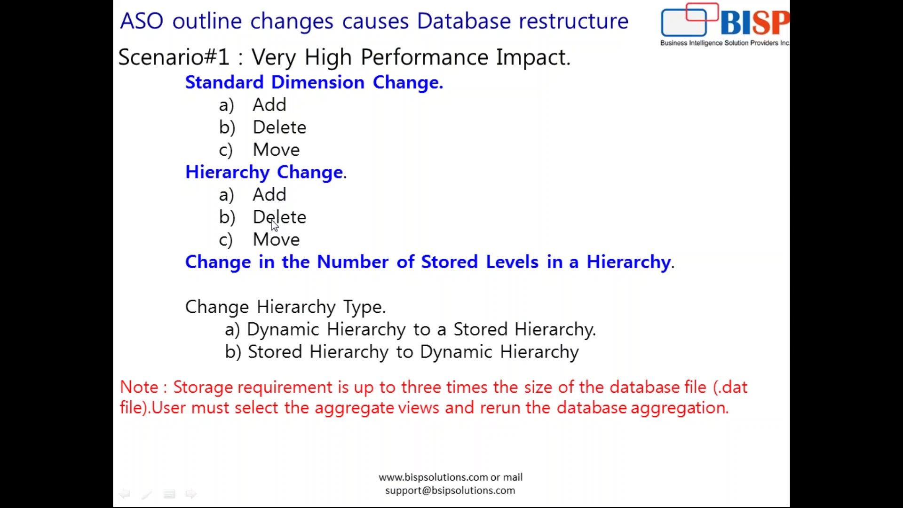
key(Escape)
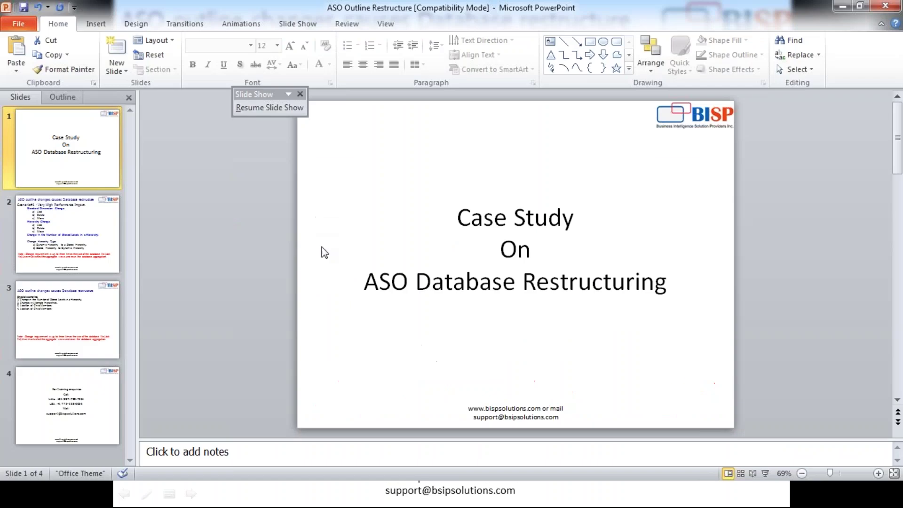
key(super)
click(479, 500)
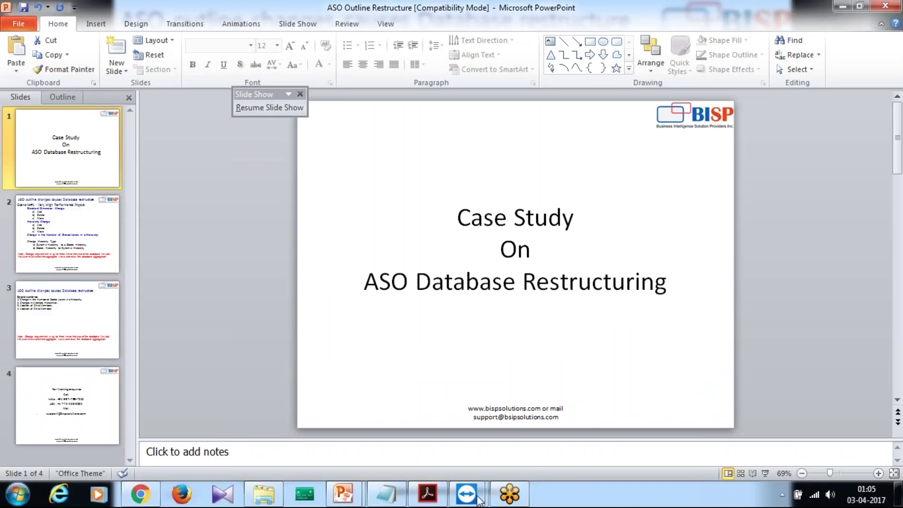
click(529, 383)
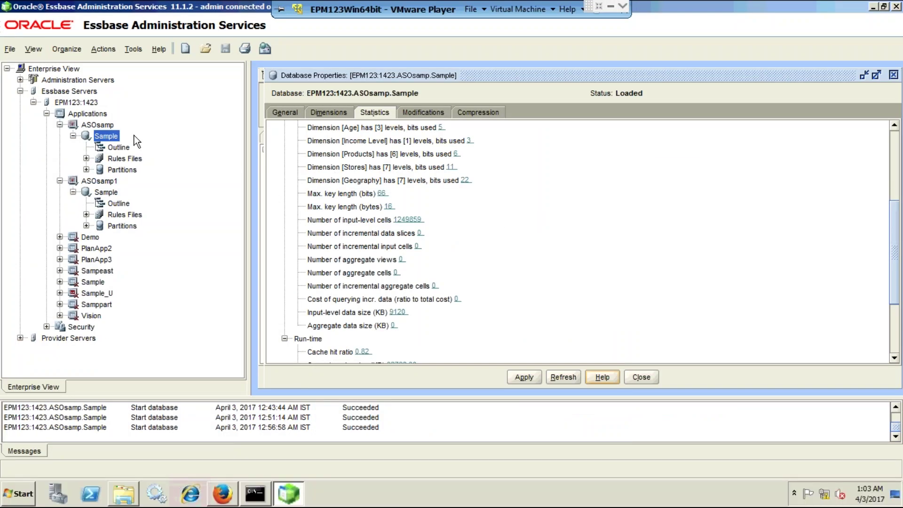
Materialize the recommended aggregate views for the ASOsamp Sample database and check its refreshed statistics
right_click(109, 136)
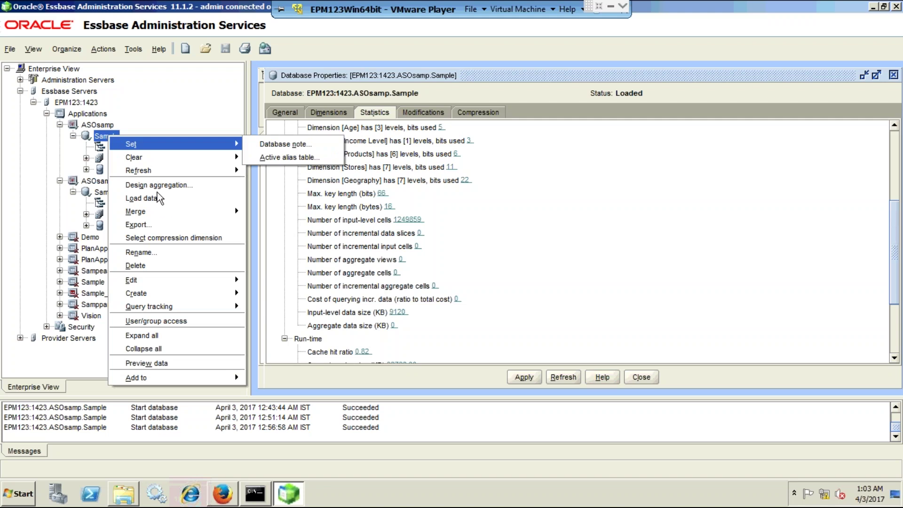
click(163, 185)
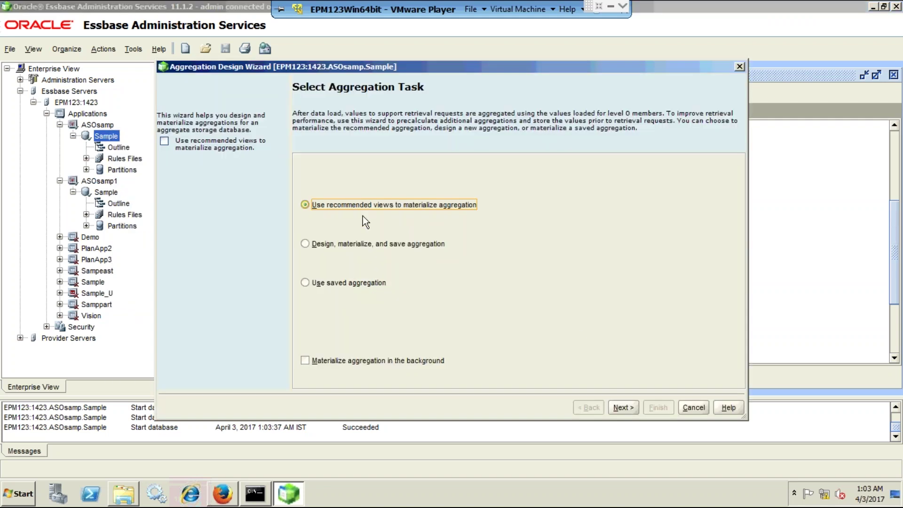
click(626, 407)
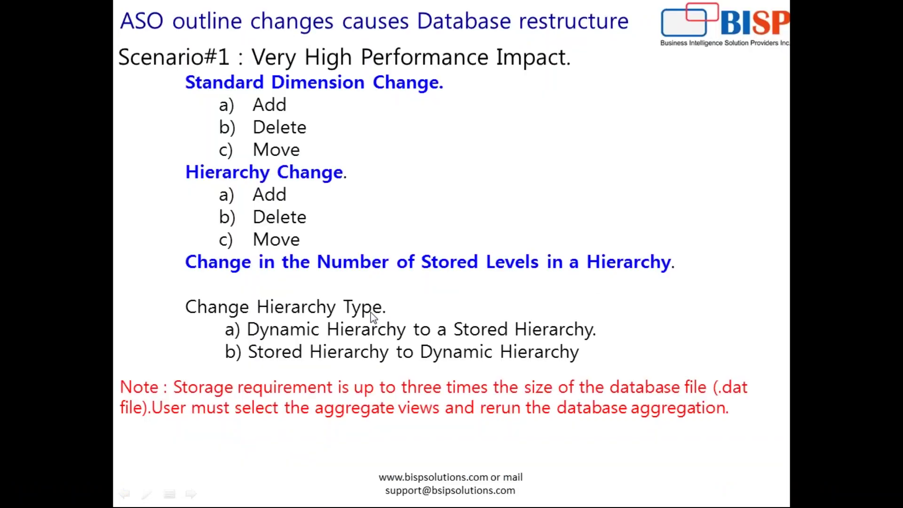
key(alt+Tab)
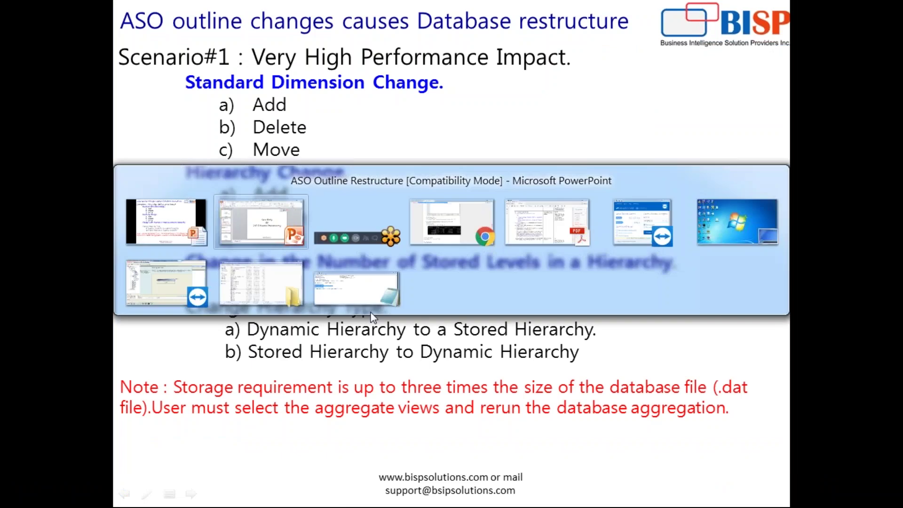
key(super)
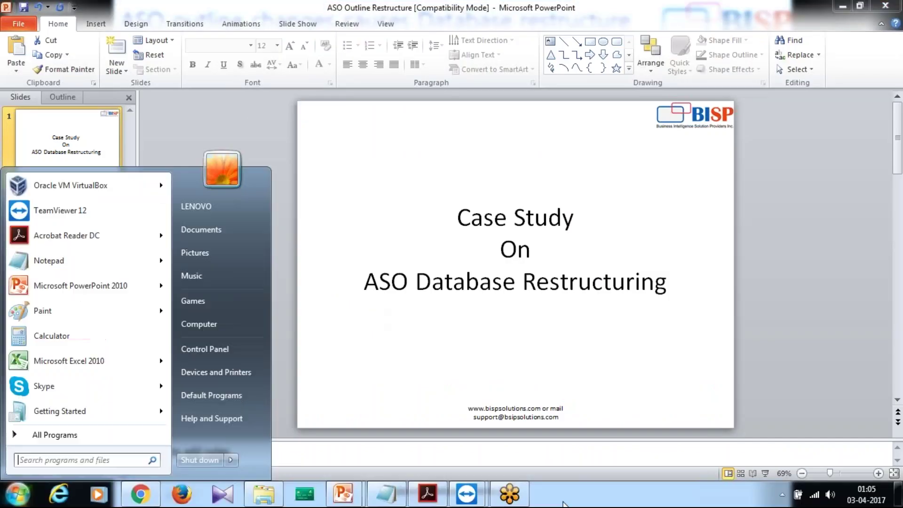
key(Escape)
mouse_move(466, 494)
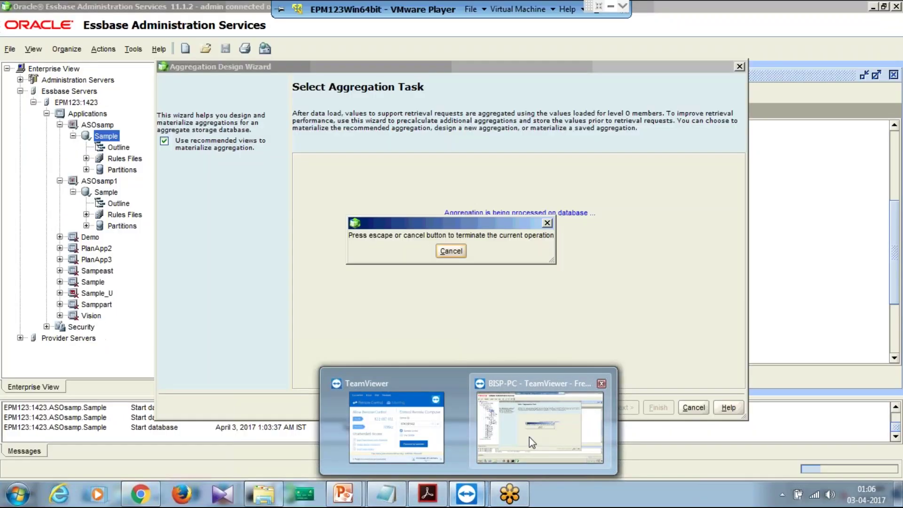
click(529, 436)
click(661, 408)
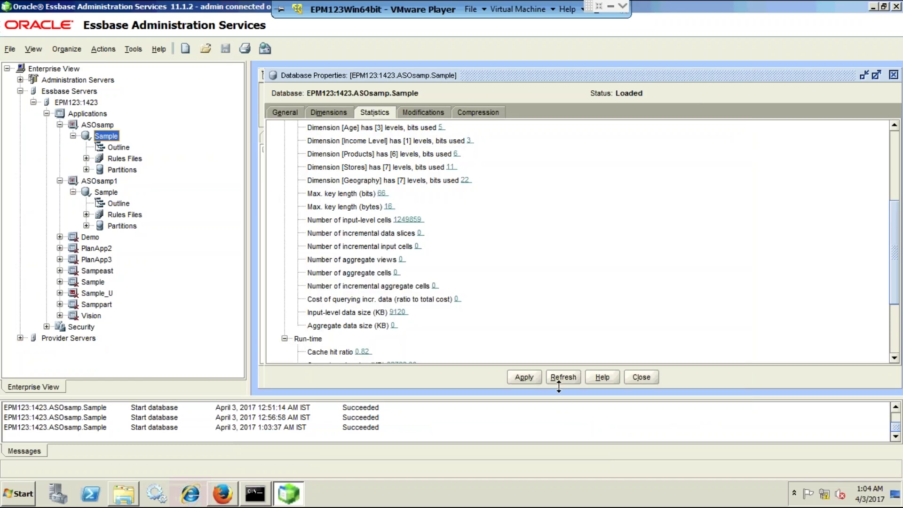
click(563, 376)
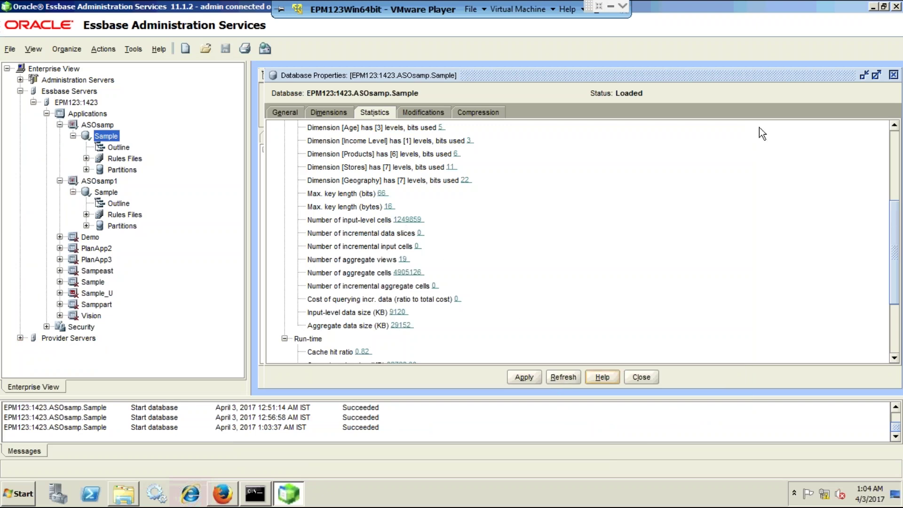
click(860, 75)
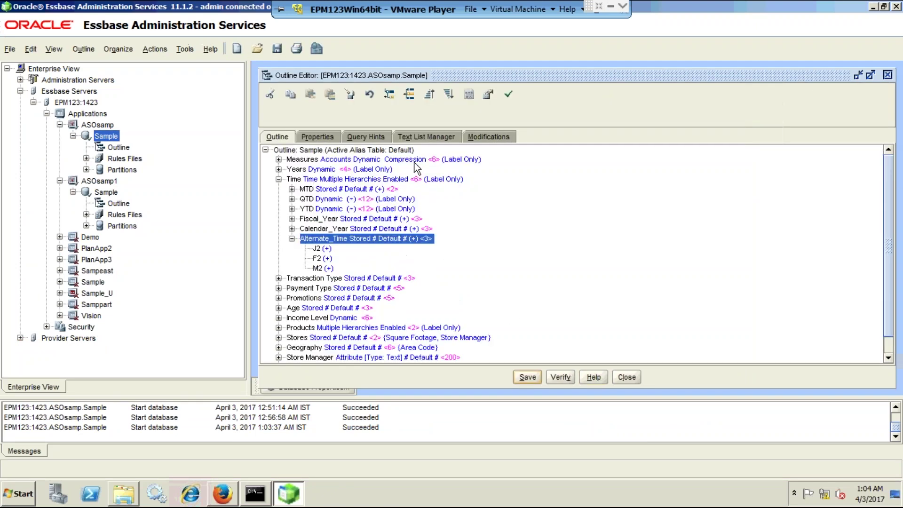
click(290, 237)
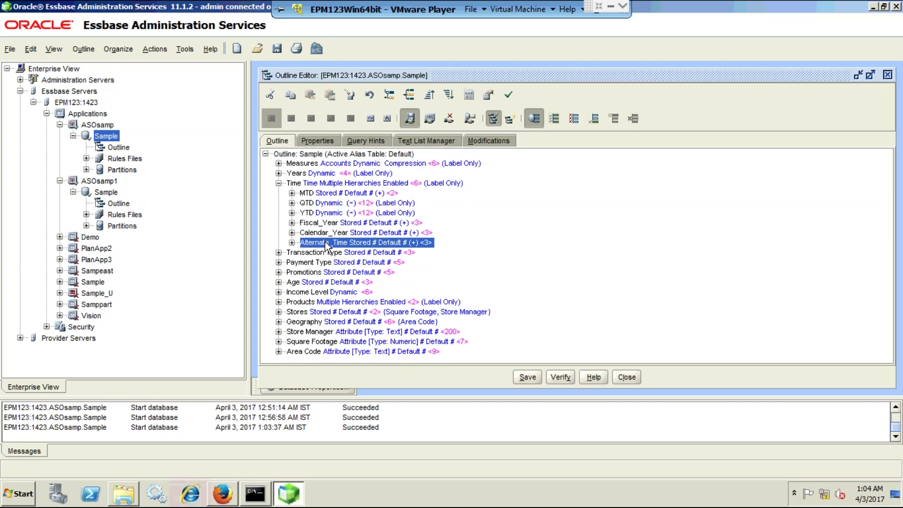
right_click(325, 242)
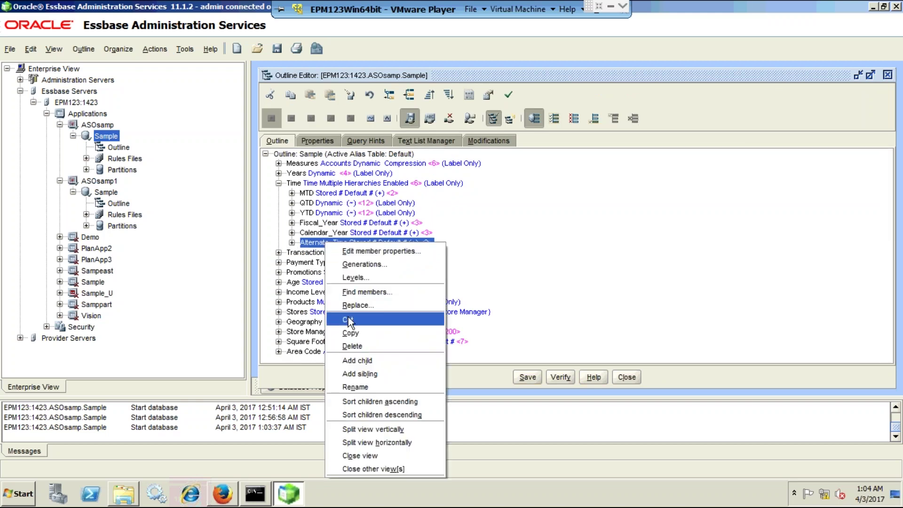
click(343, 195)
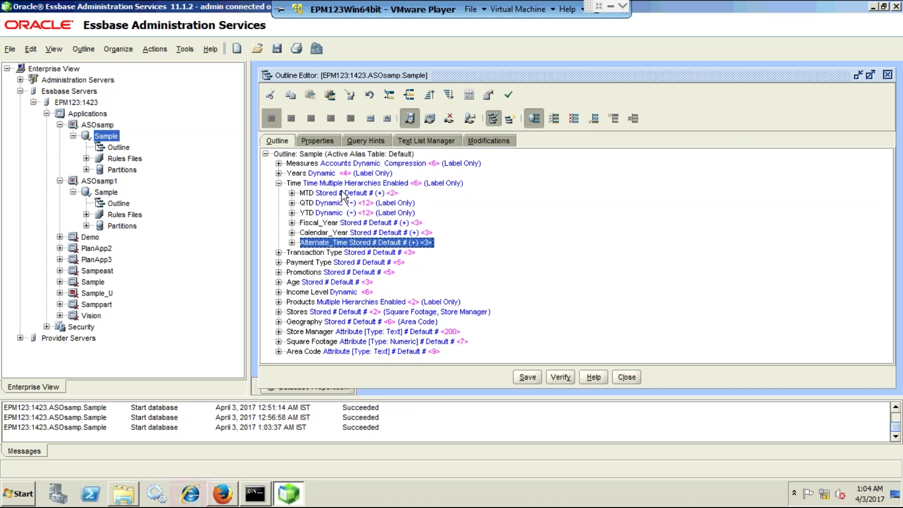
click(342, 192)
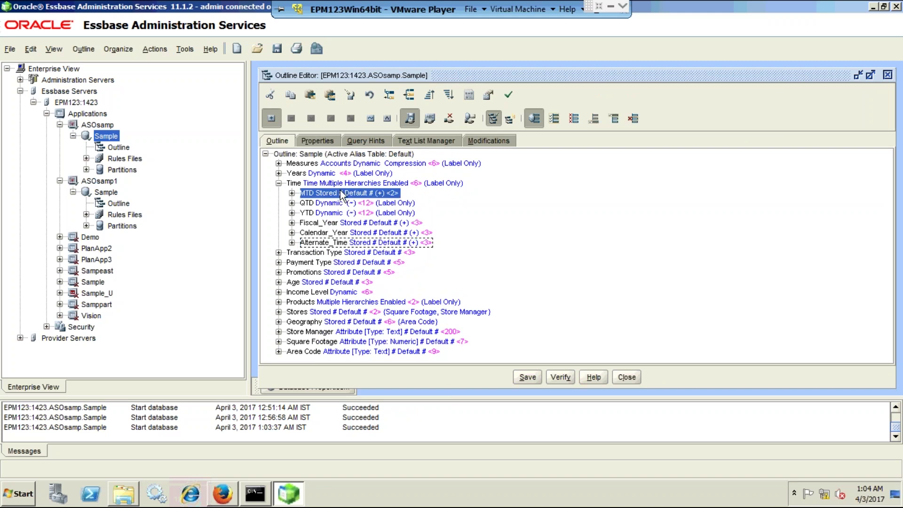
Move QTD beneath YTD as its child in the Time dimension and save the outline, retaining all data in the restructure
click(316, 205)
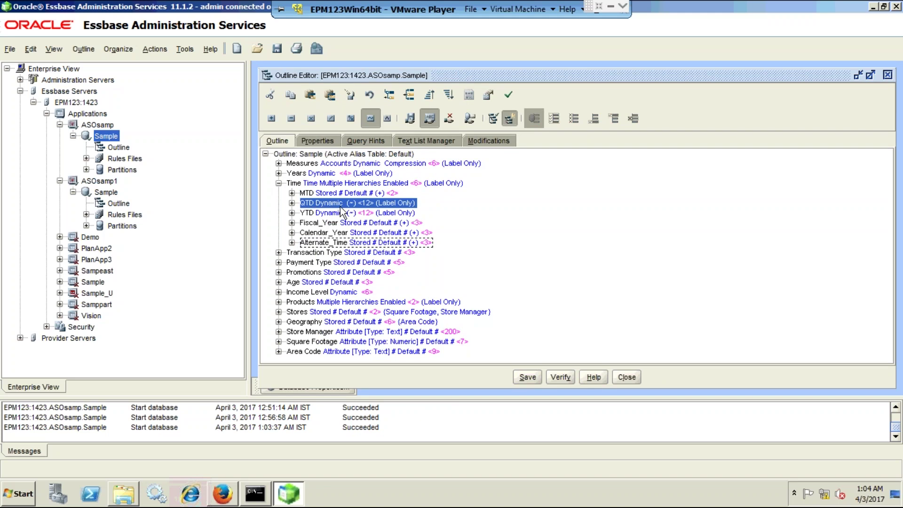
right_click(340, 207)
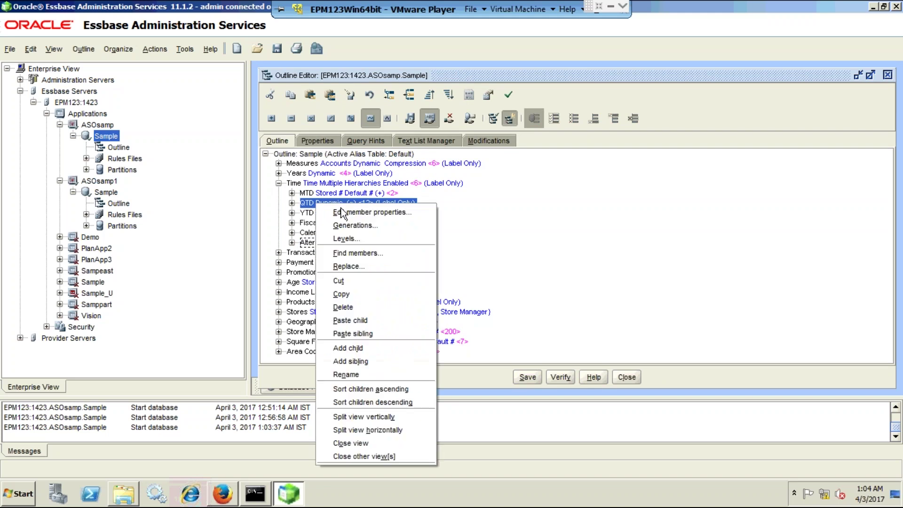
click(316, 229)
right_click(312, 215)
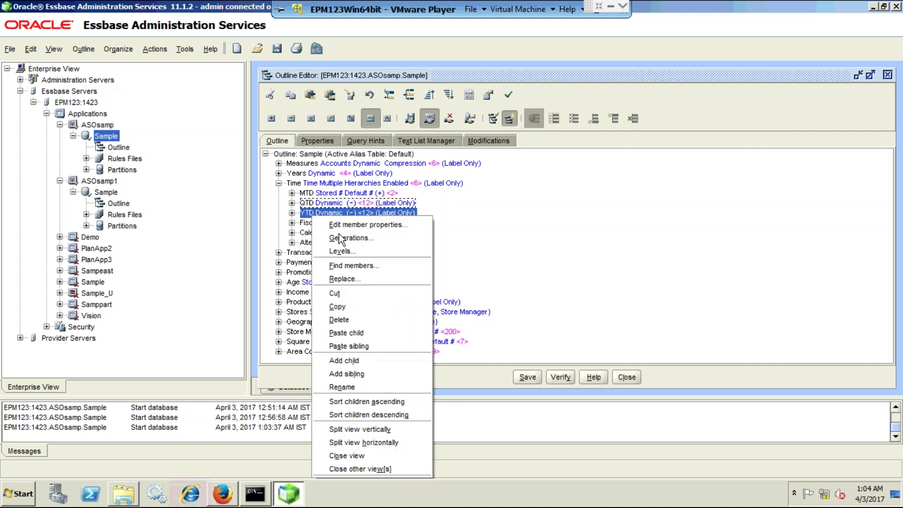
click(351, 334)
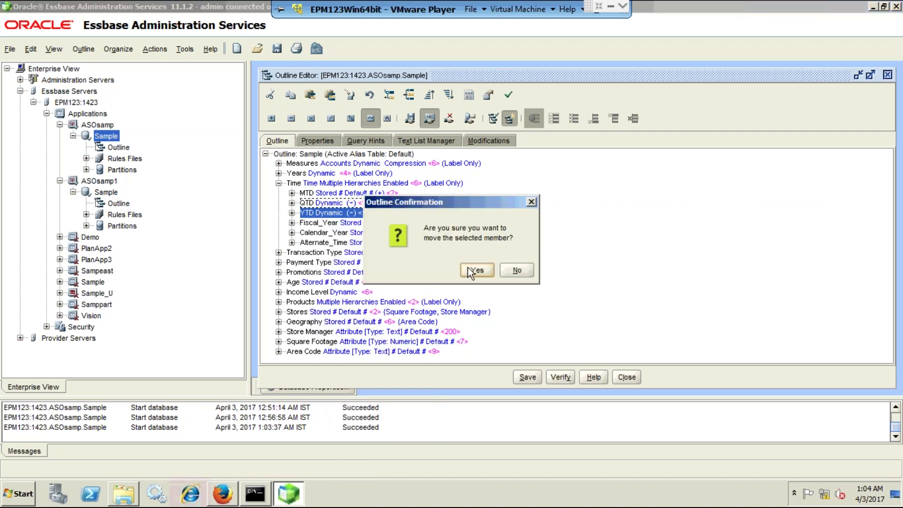
click(476, 271)
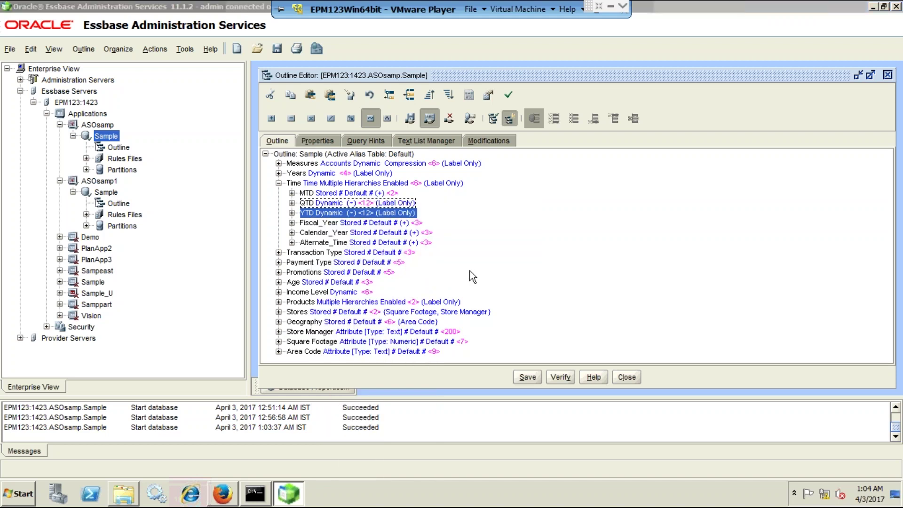
click(528, 376)
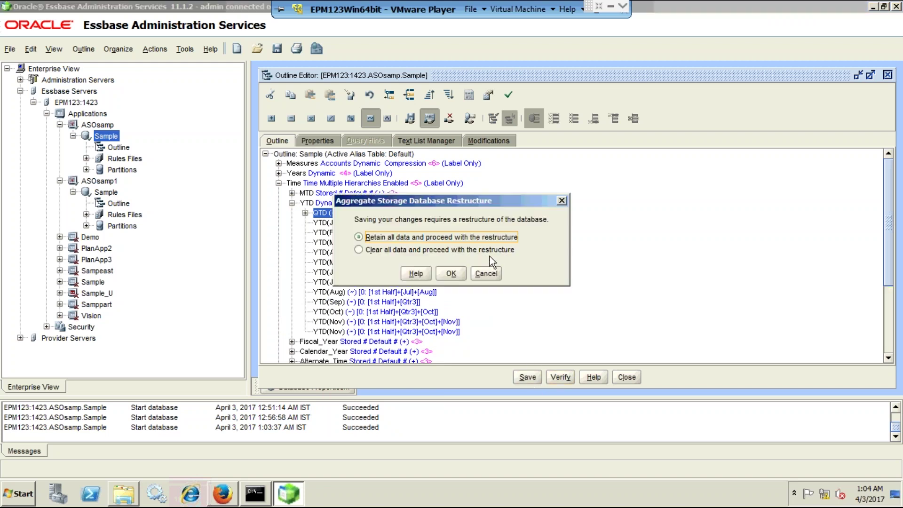
click(452, 273)
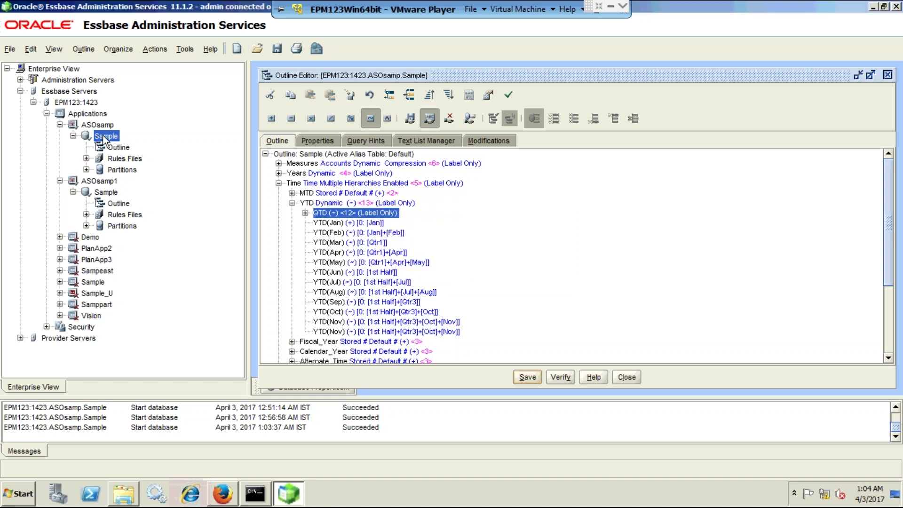
Check the ASOsamp Sample database's refreshed statistics and general properties, and return to the outline
right_click(106, 135)
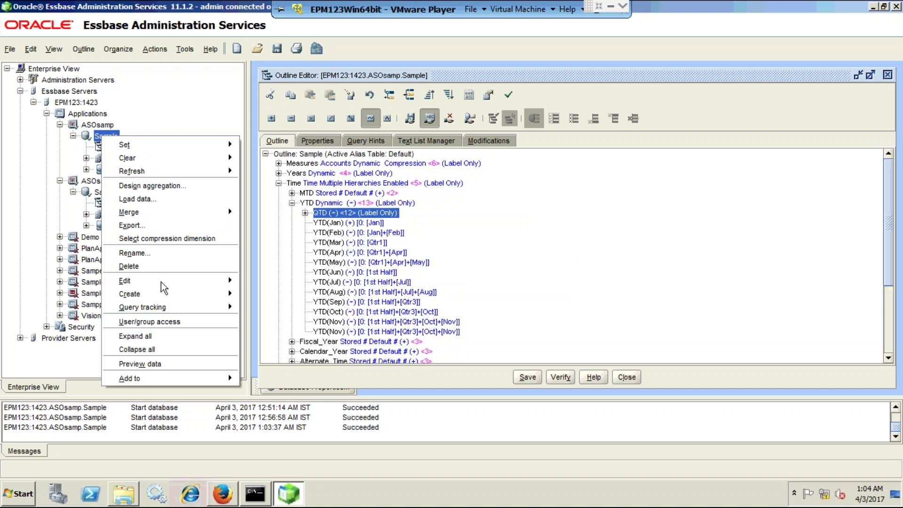
mouse_move(162, 287)
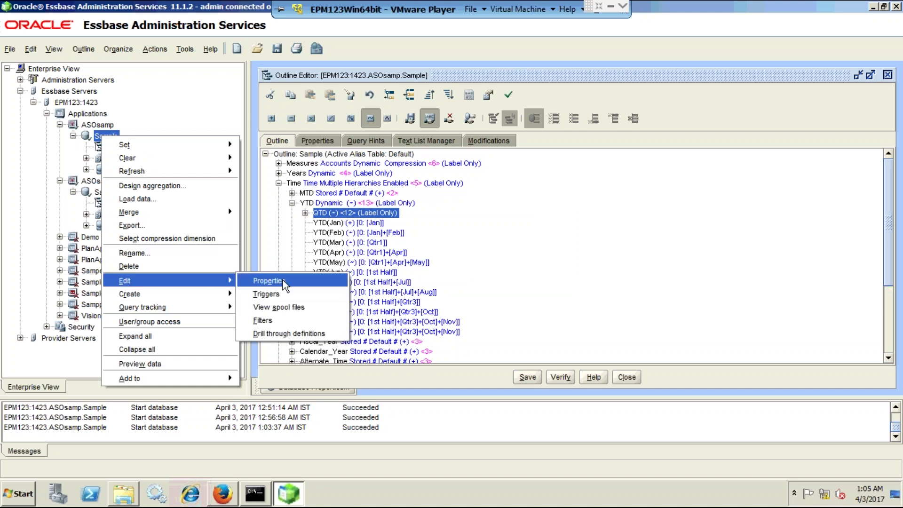
click(280, 282)
click(567, 376)
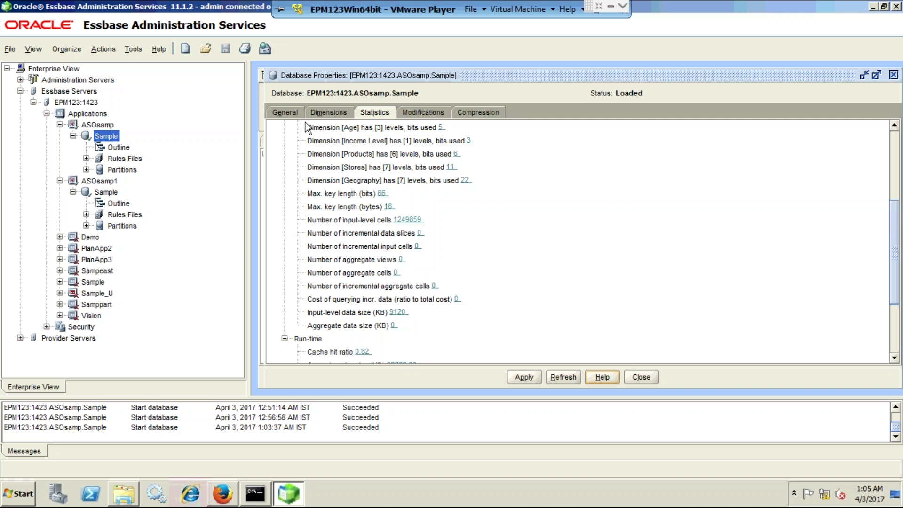
click(290, 114)
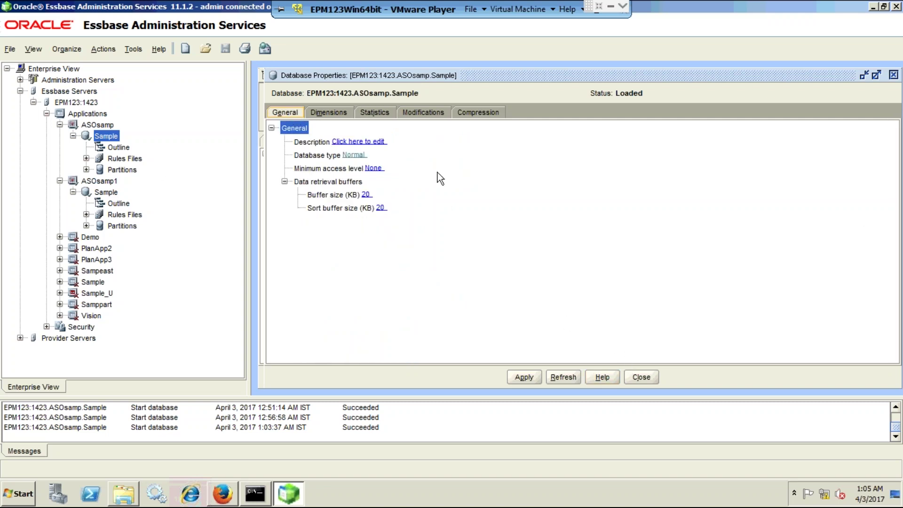
click(863, 76)
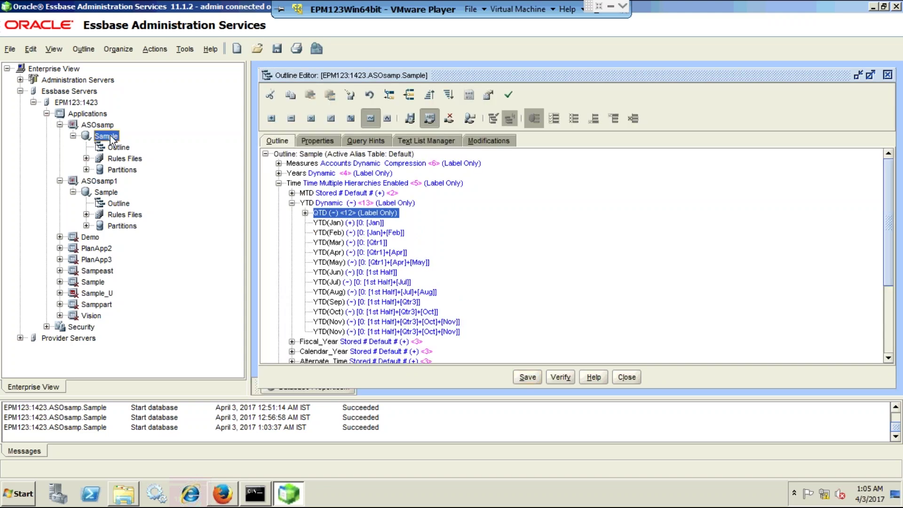
Materialize the recommended aggregate views for the ASOsamp Sample database and bring up the restructuring scenarios in the PowerPoint slide show
right_click(110, 136)
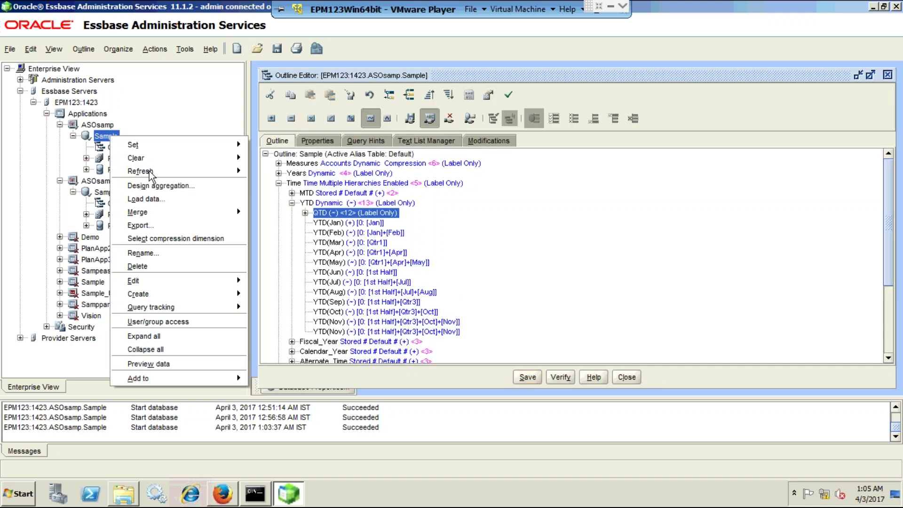
click(157, 186)
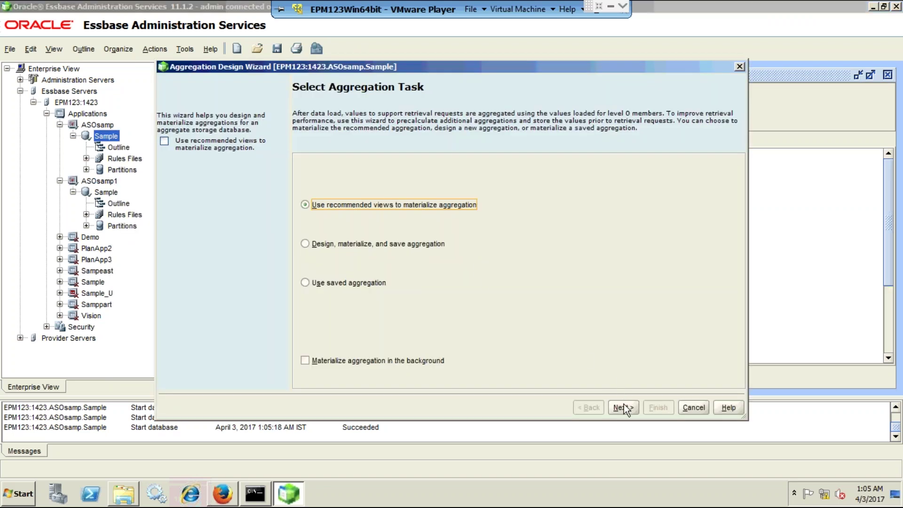
click(624, 407)
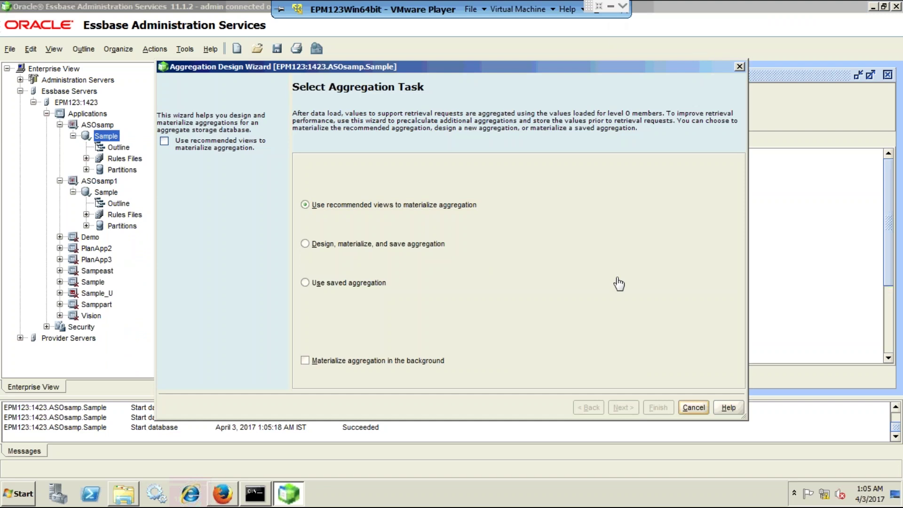
click(609, 8)
click(471, 492)
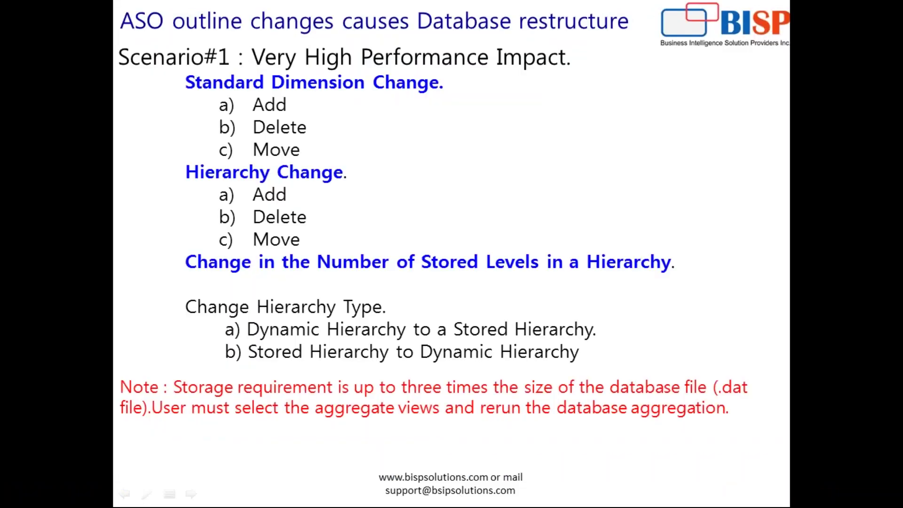
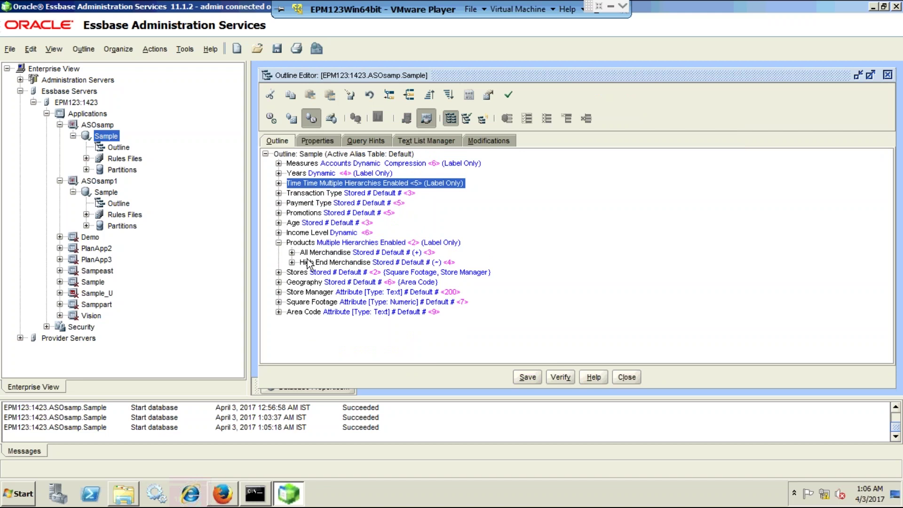
Examine the Products hierarchy down to the Digital Cameras/Camcorders members and the Products dimension's level count in the database statistics
click(306, 262)
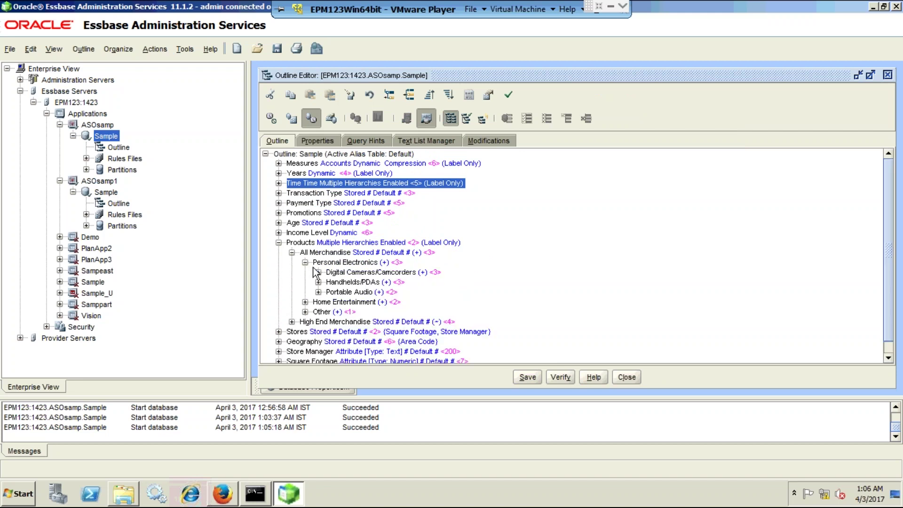
click(328, 274)
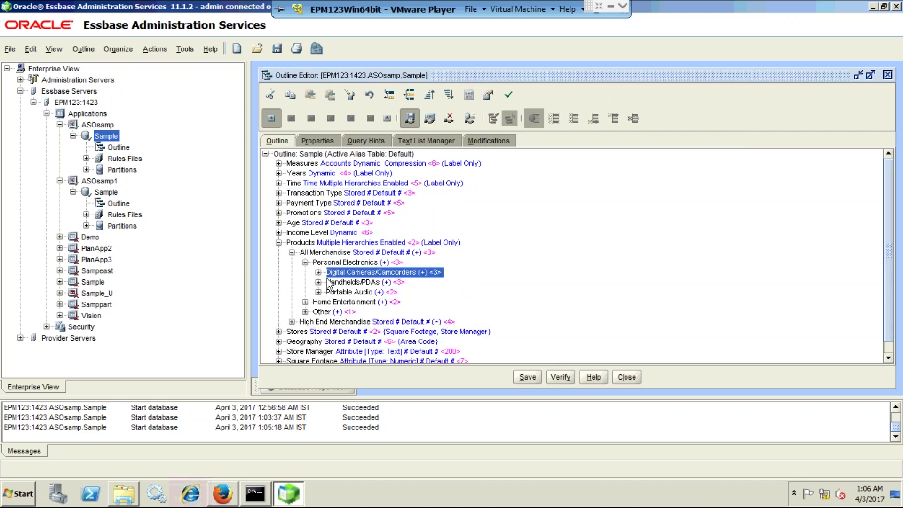
click(319, 273)
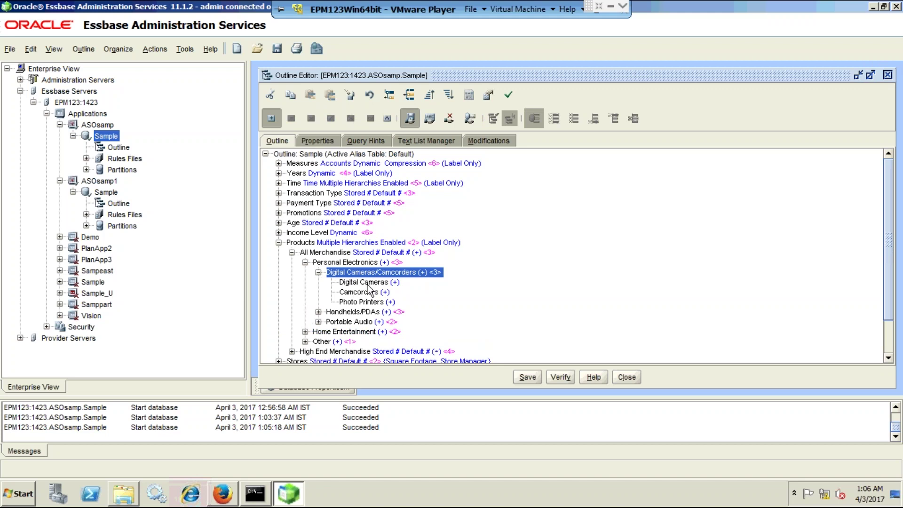
click(859, 76)
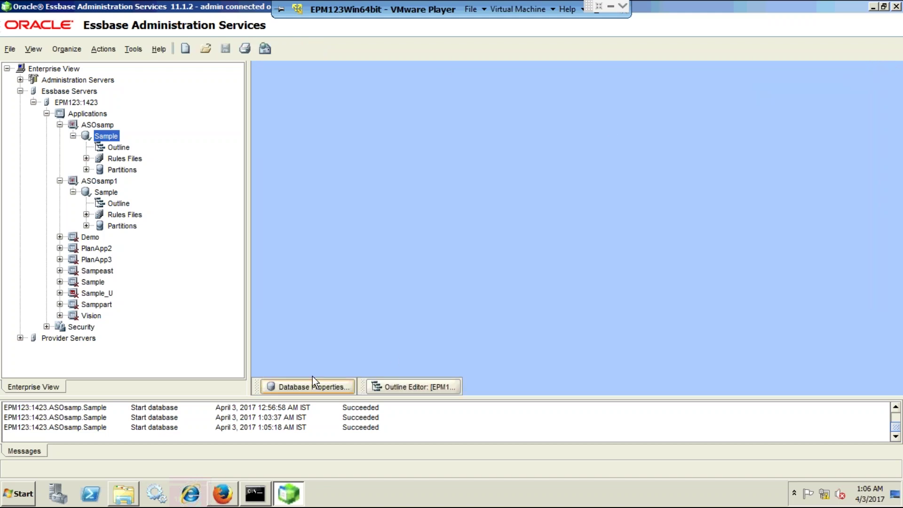
click(311, 384)
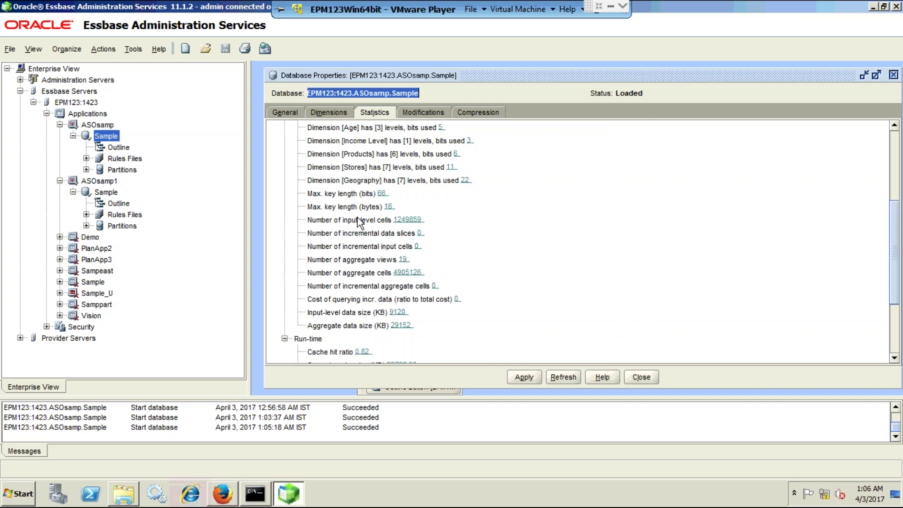
scroll(372, 210, up, 1)
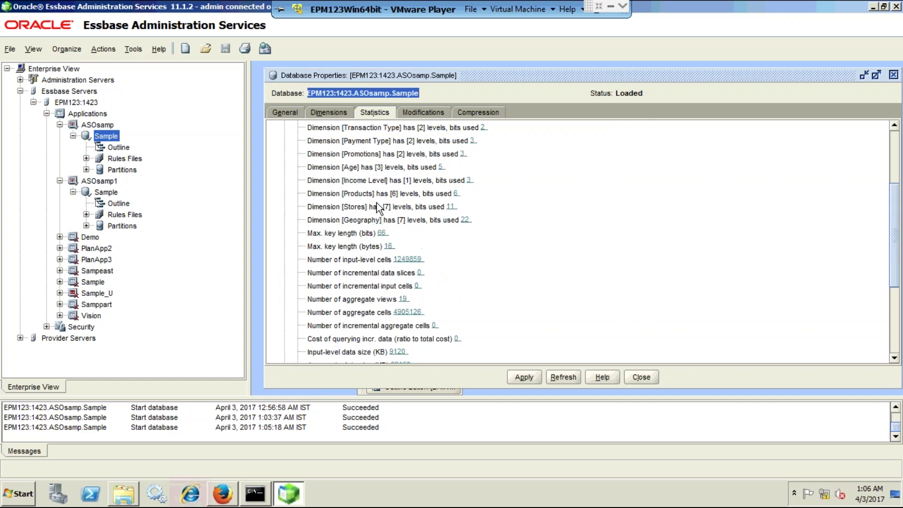
click(412, 194)
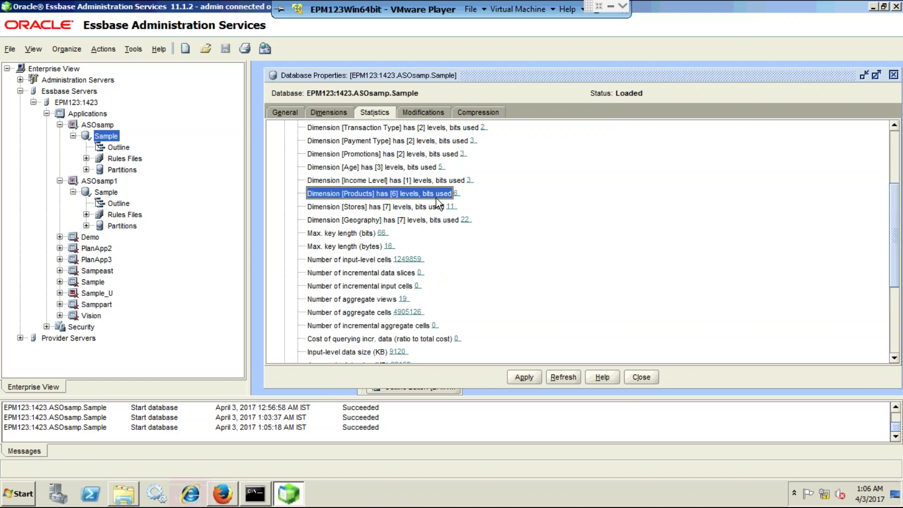
click(863, 75)
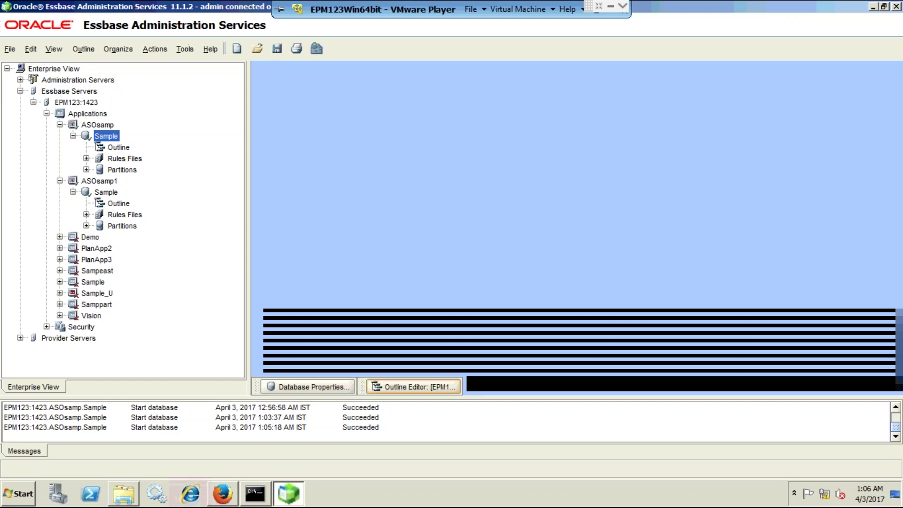
Add a child member named Dig_Camera_Parent beneath Digital Cameras in the Products outline
click(388, 385)
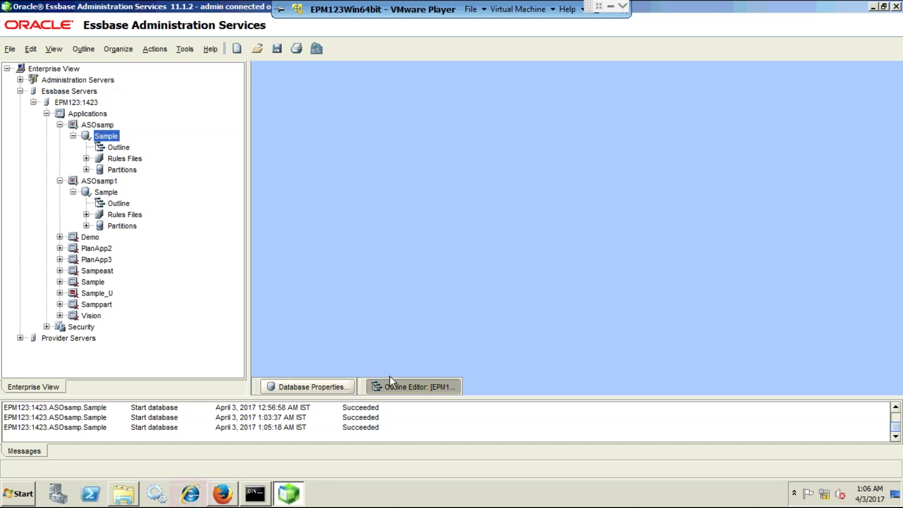
click(373, 283)
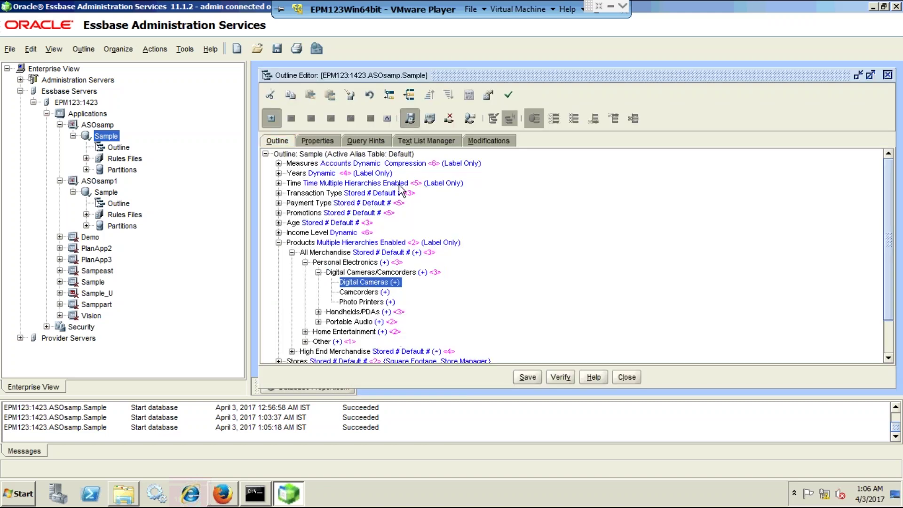
click(390, 95)
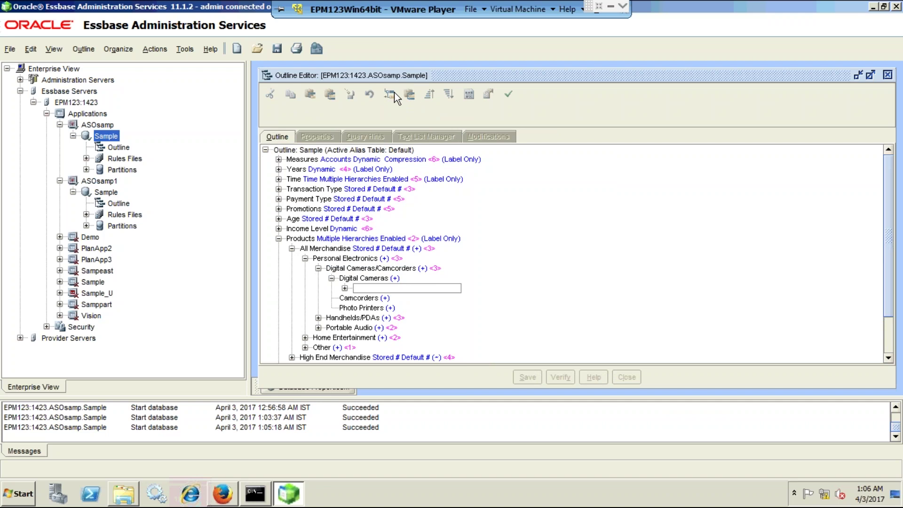
text(Dig Camer)
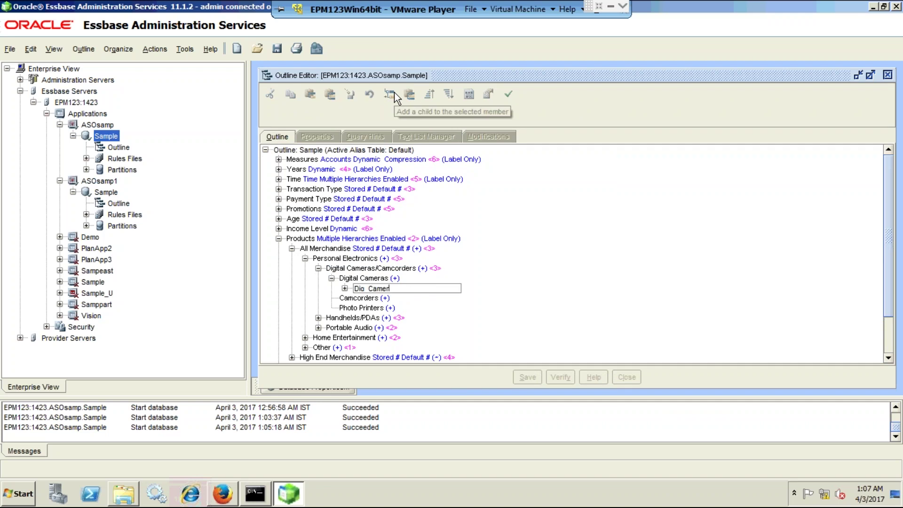
key(BackSpace)
text(ra 1)
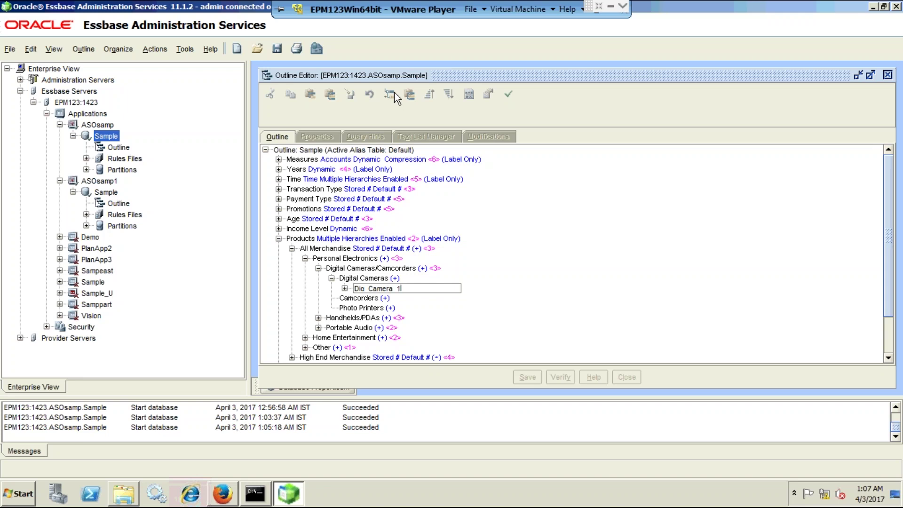
key(BackSpace)
text(_Parent)
key(Return)
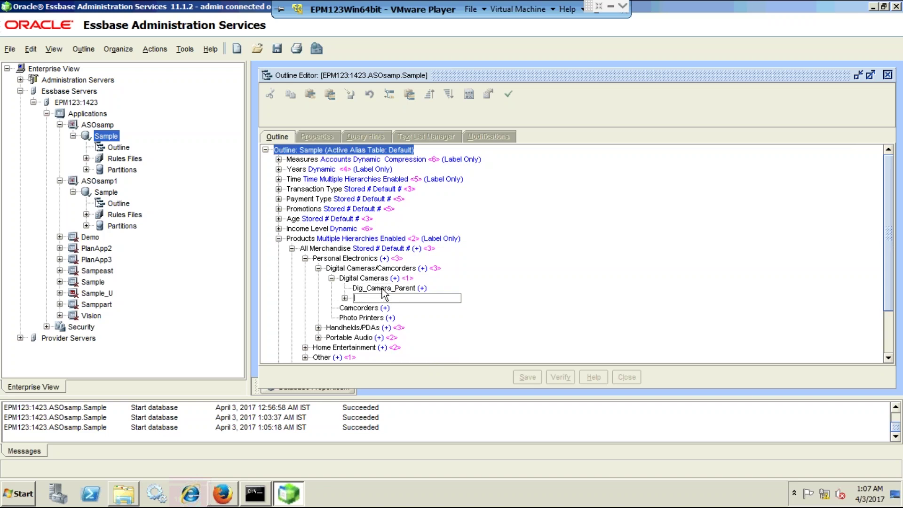
key(Escape)
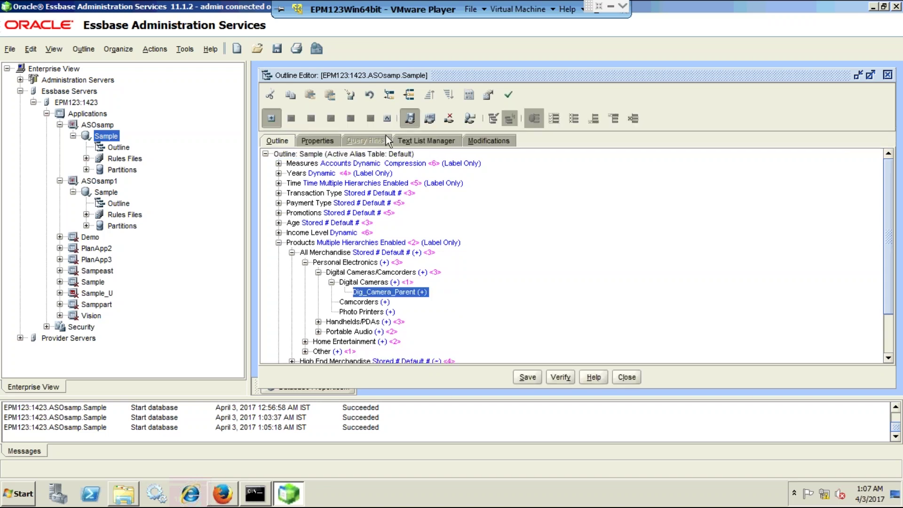
Add Dig_Camera_Child beneath Dig_Camera_Parent and save the outline, retaining all data in the restructure
click(390, 95)
text(Dig_Came)
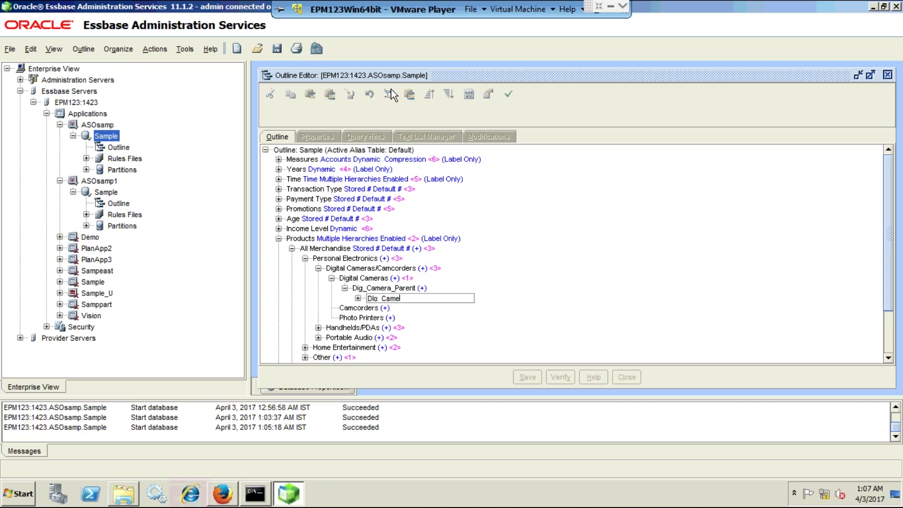
text(ra_Child)
key(Return)
key(Escape)
click(517, 380)
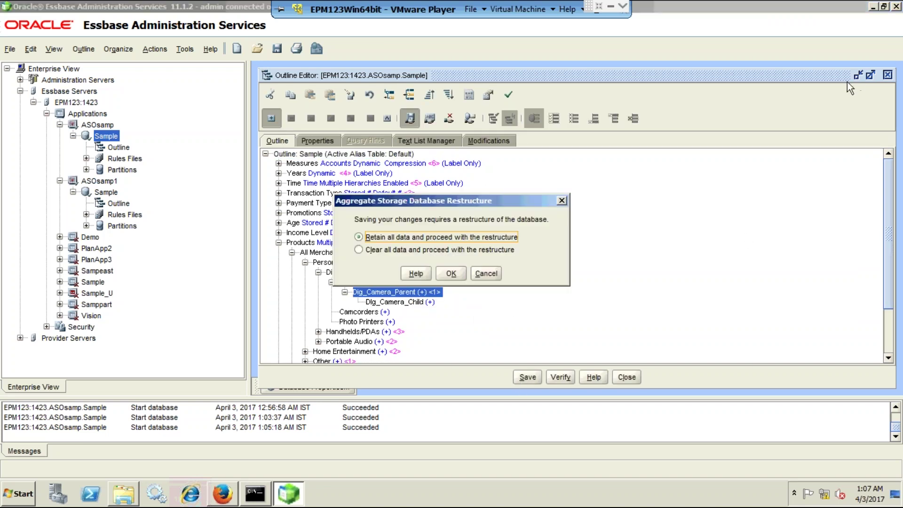
click(448, 274)
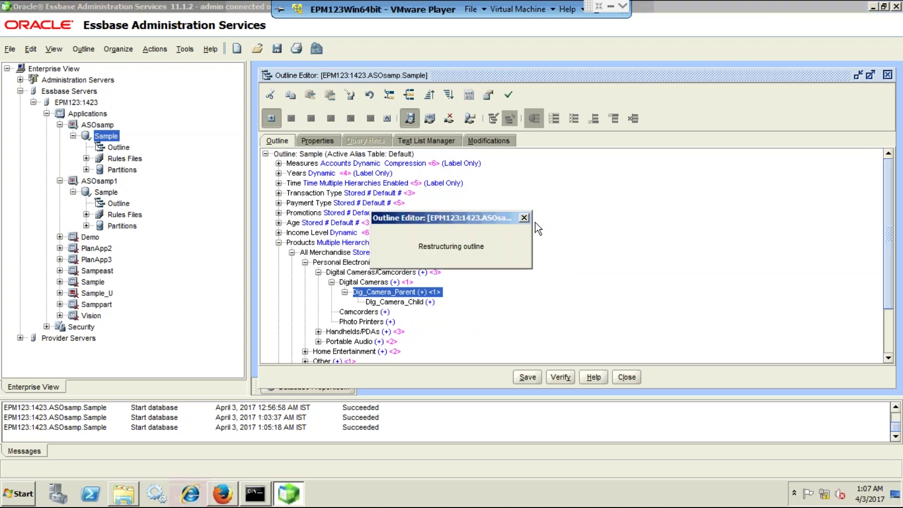
Refresh the ASOsamp Sample database statistics and examine the Products dimension's level count and the aggregate view figures
click(860, 73)
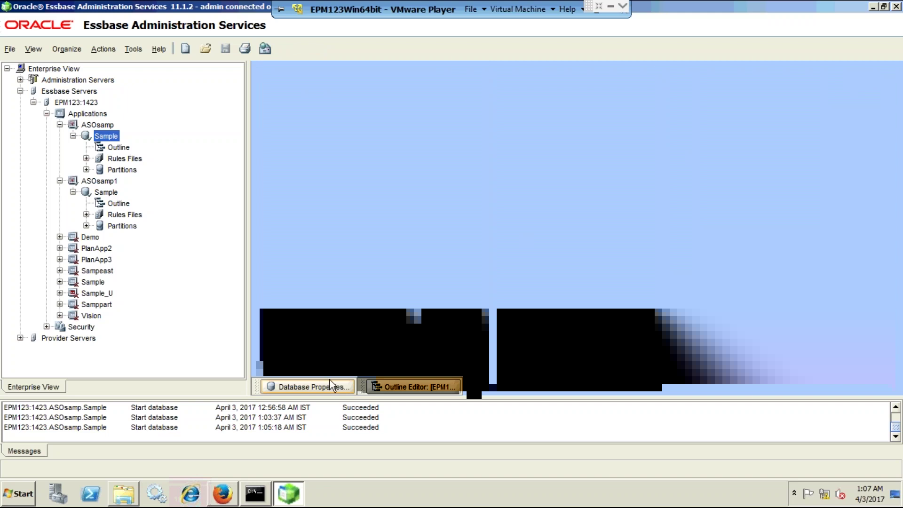
click(329, 384)
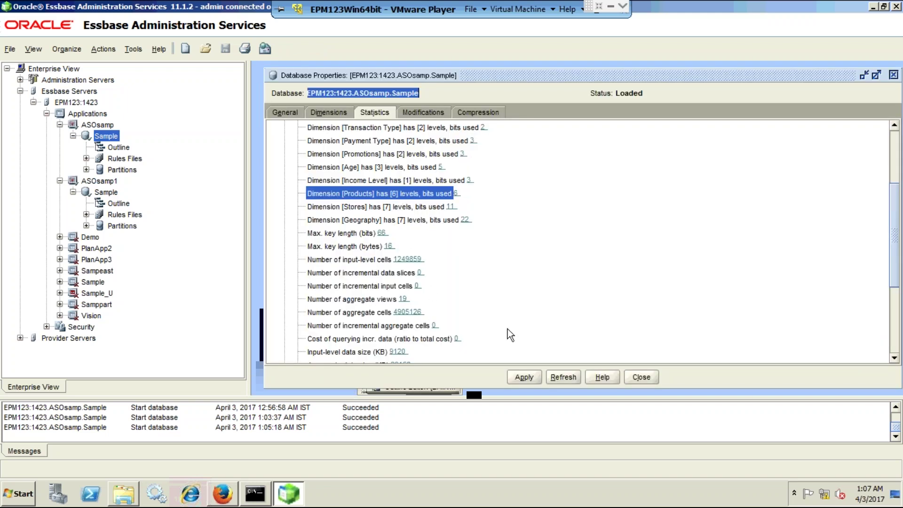
click(560, 377)
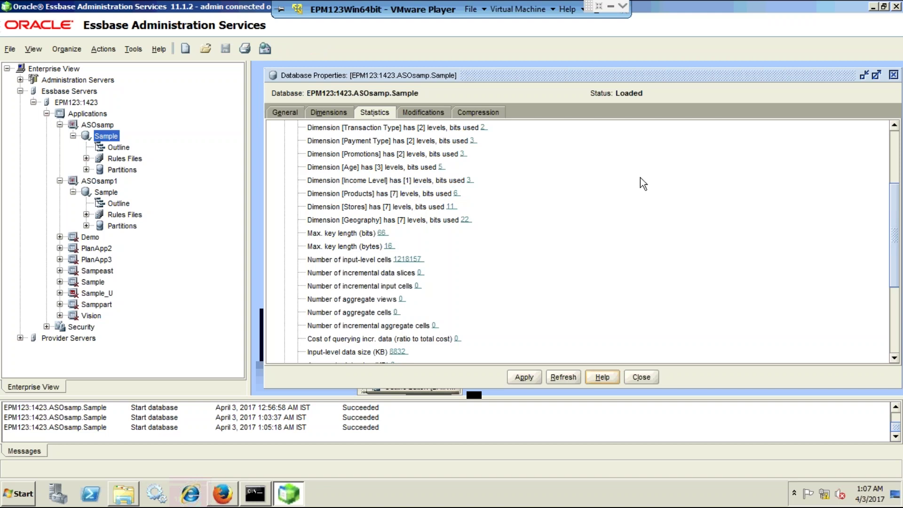
click(864, 75)
click(335, 385)
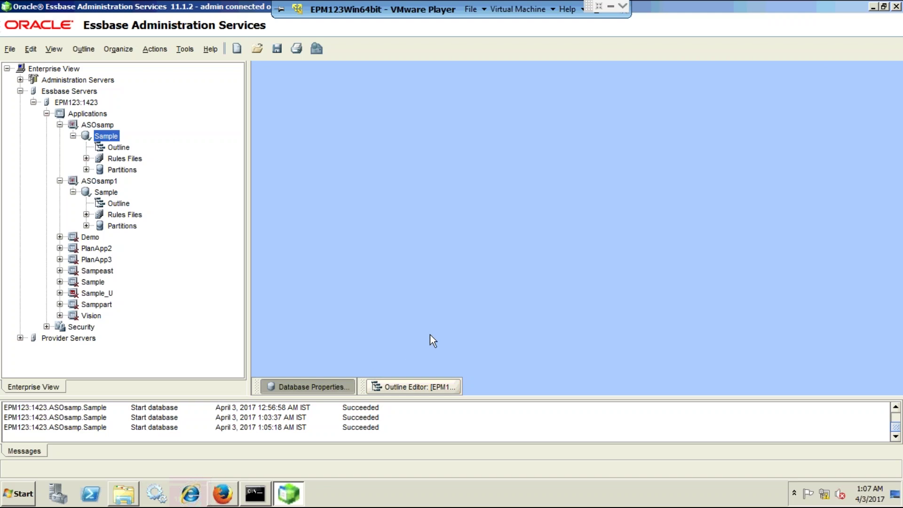
click(555, 376)
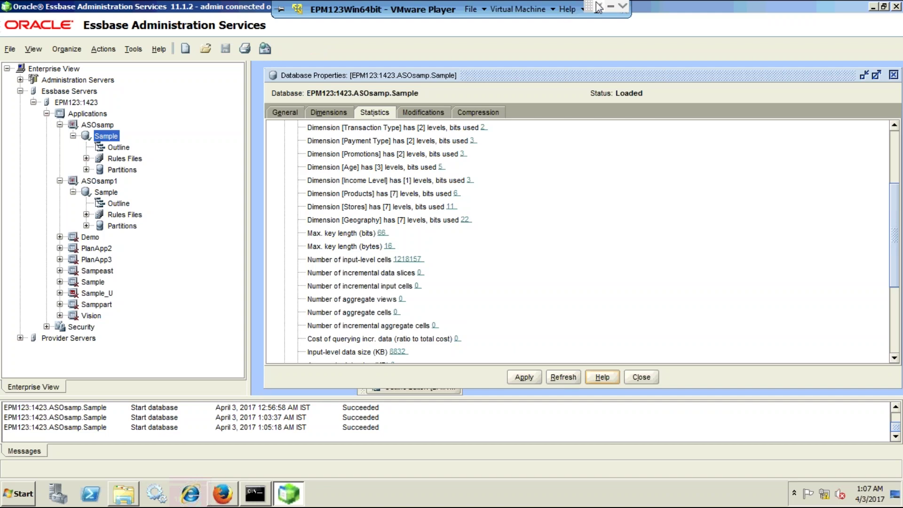
Review the Scenario#1 restructuring slide in the PowerPoint slide show and return to Essbase Administration Services in the virtual machine
click(610, 7)
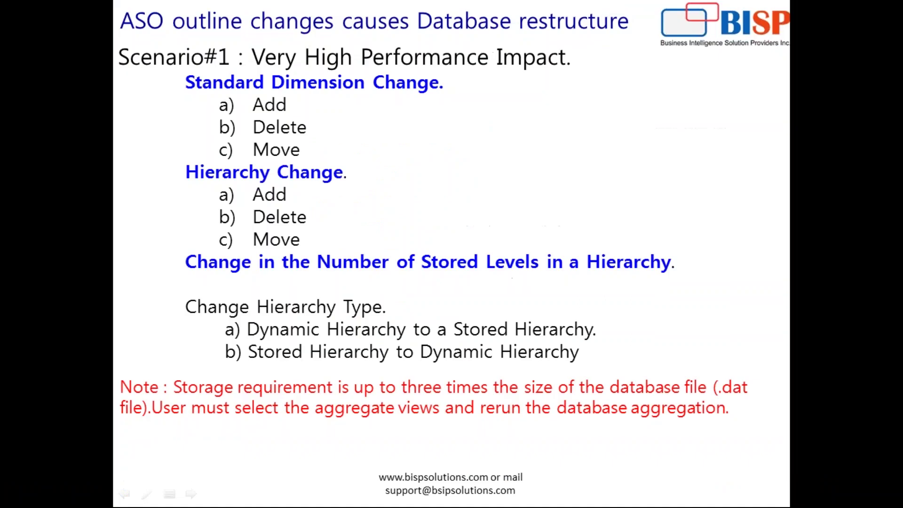
click(245, 500)
key(alt+Tab)
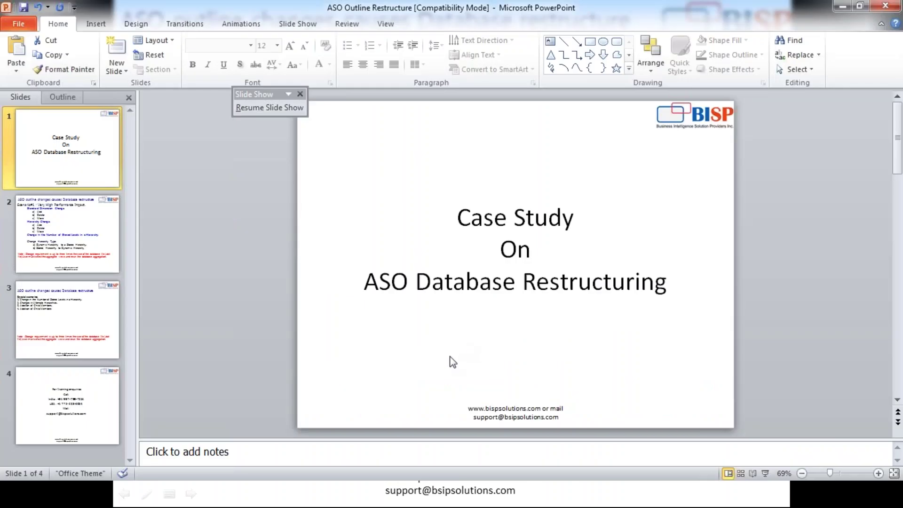
key(super)
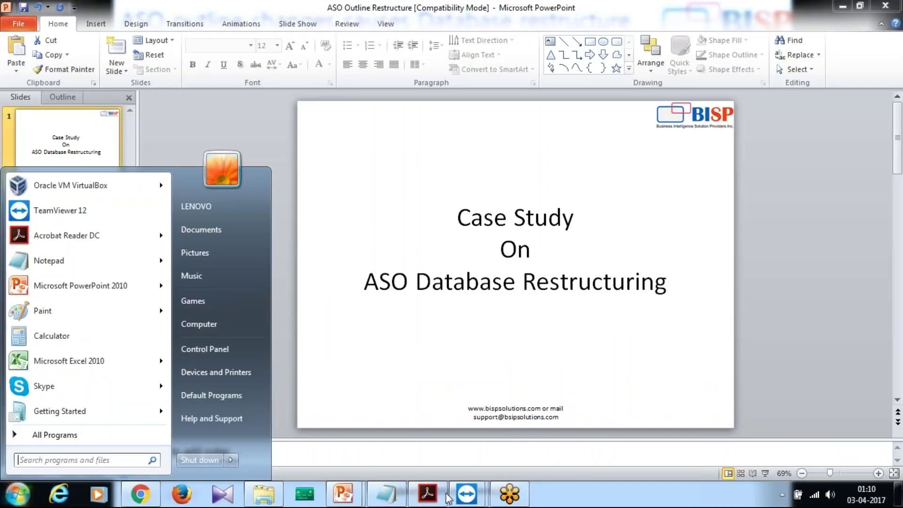
click(475, 489)
click(518, 421)
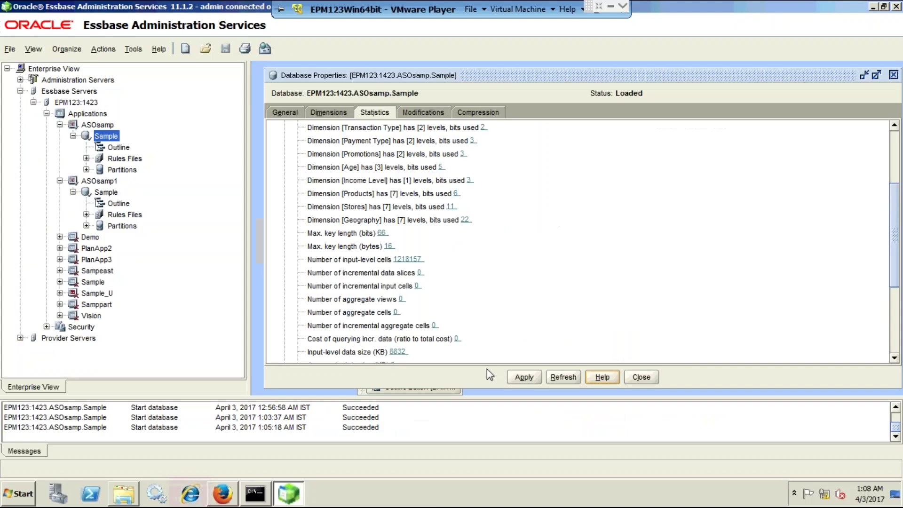
Materialize the recommended aggregate views for the ASOsamp Sample database and refresh its statistics
right_click(112, 141)
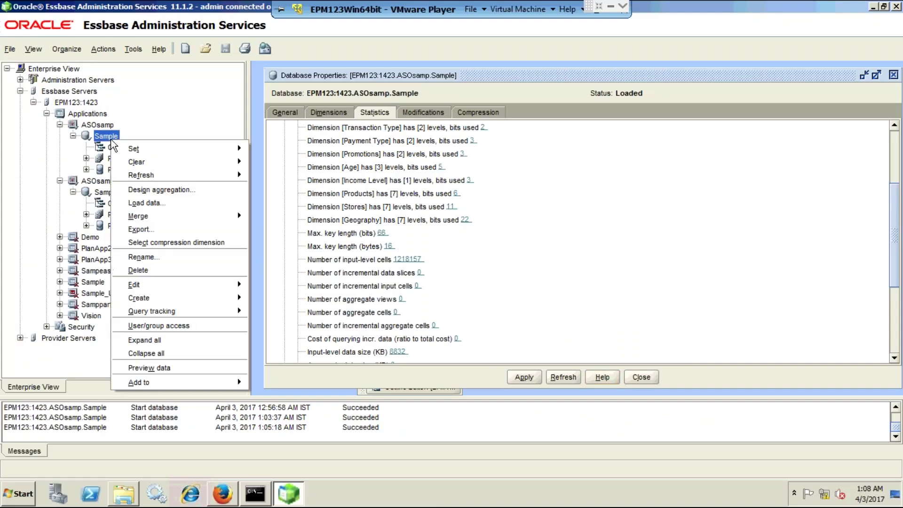
click(153, 191)
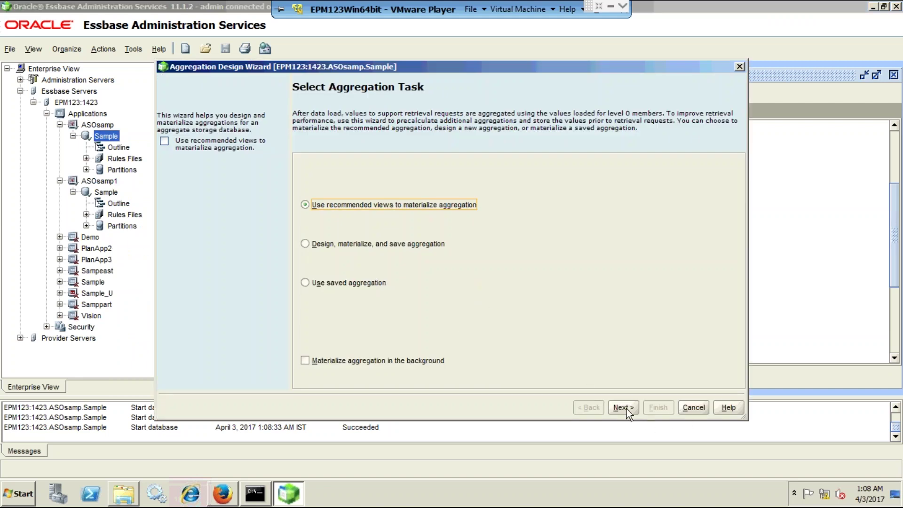
click(622, 408)
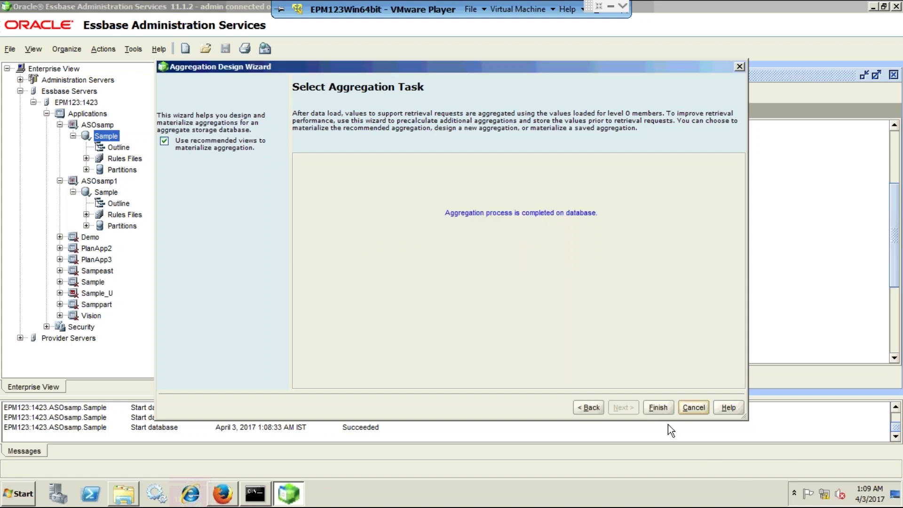
click(662, 412)
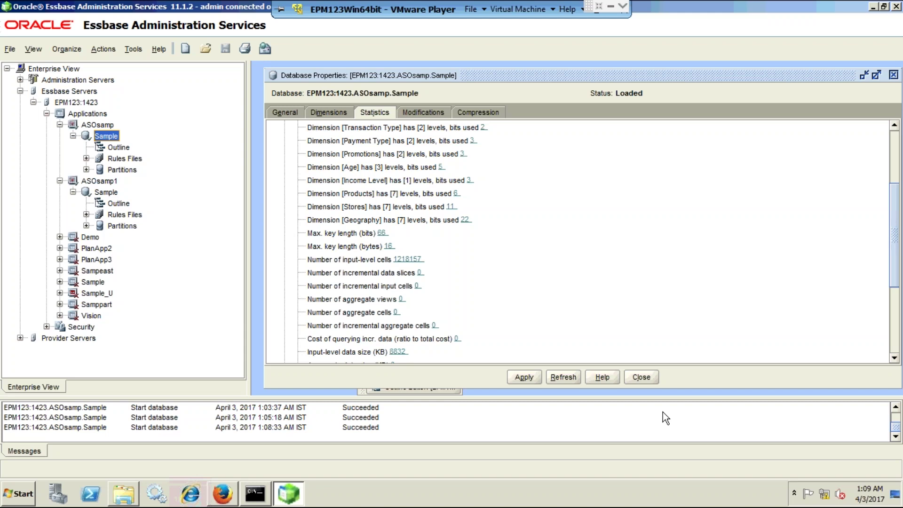
click(574, 376)
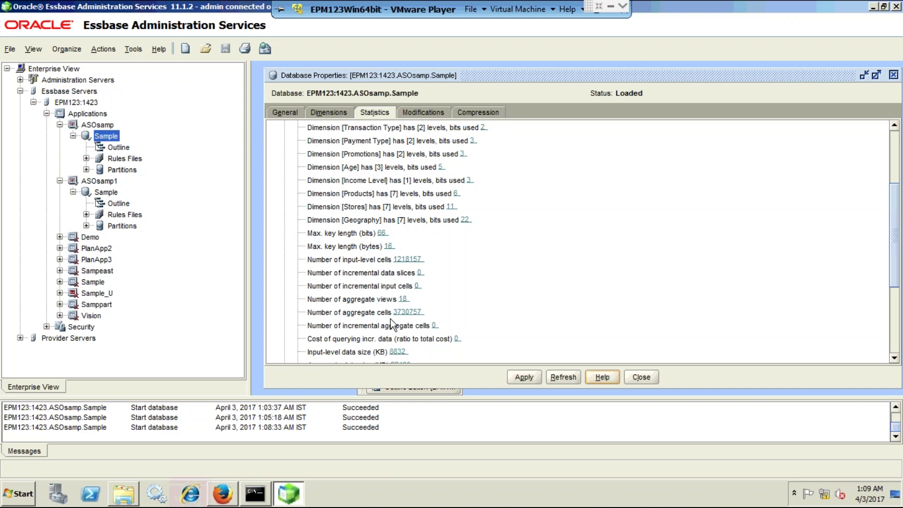
Change the Stores dimension's hierarchy from stored to dynamic in the Sample outline and save it, retaining all data in the restructure
click(865, 74)
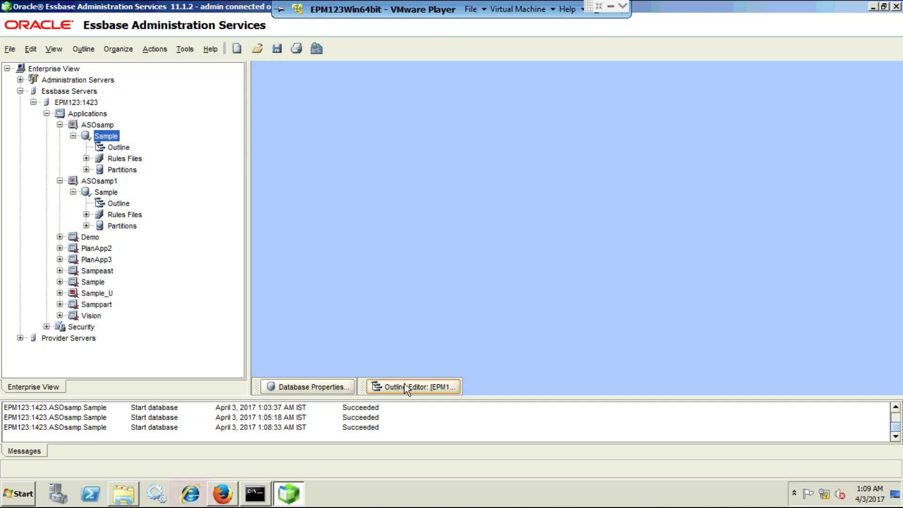
click(405, 383)
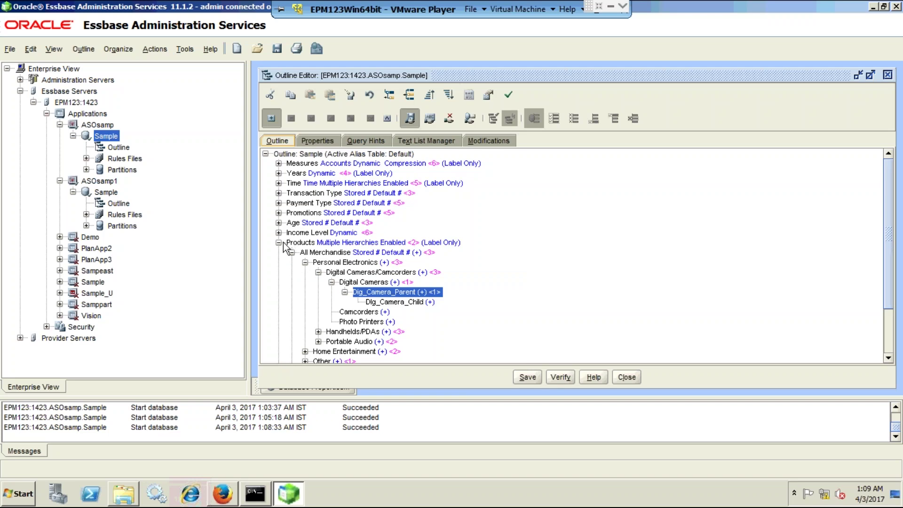
click(279, 243)
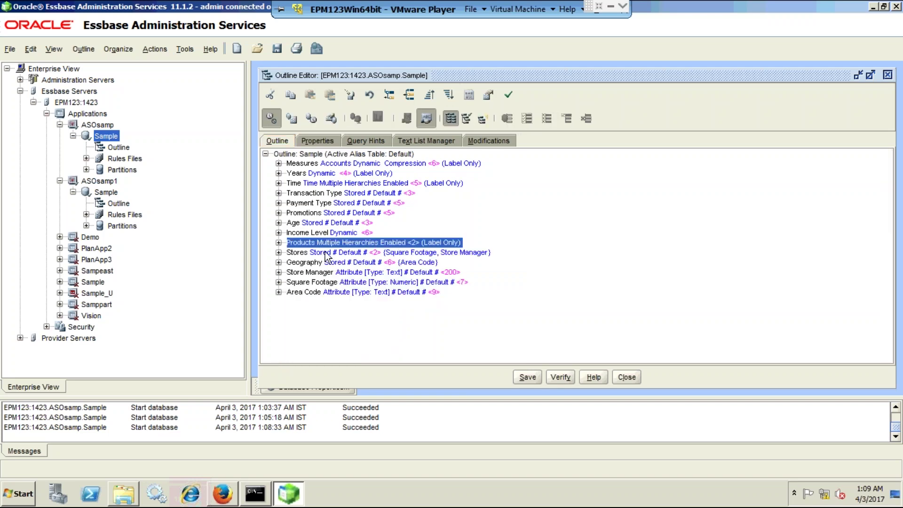
click(278, 253)
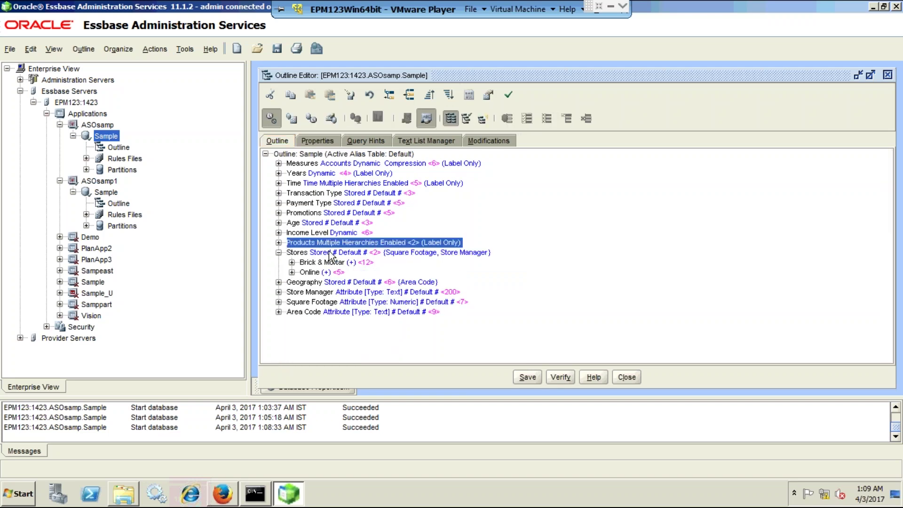
click(357, 253)
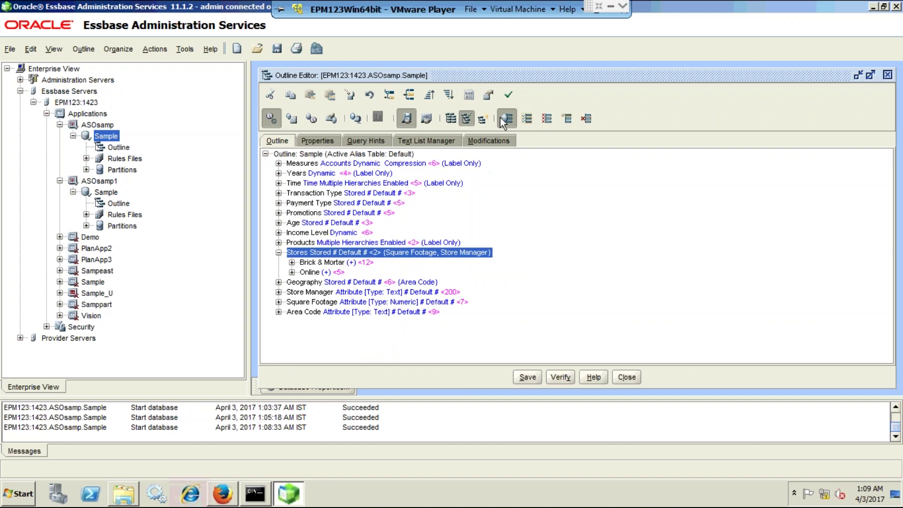
click(482, 118)
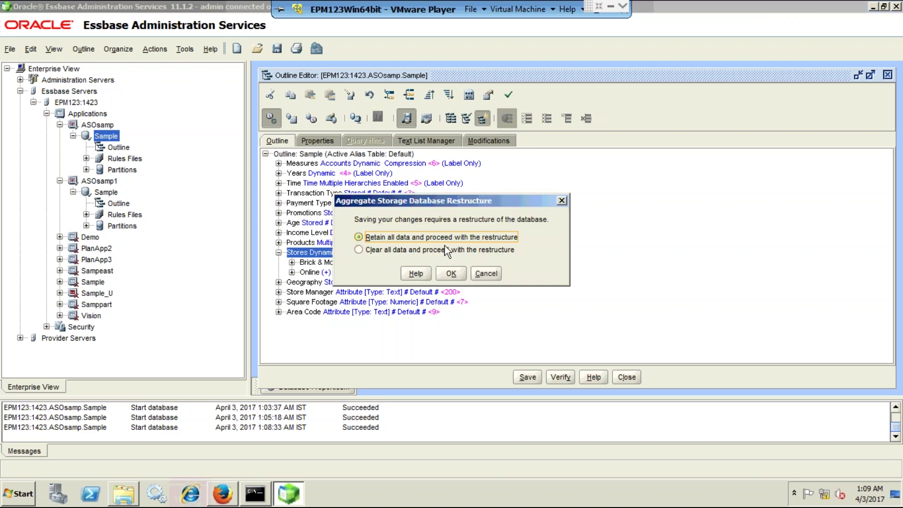
click(450, 275)
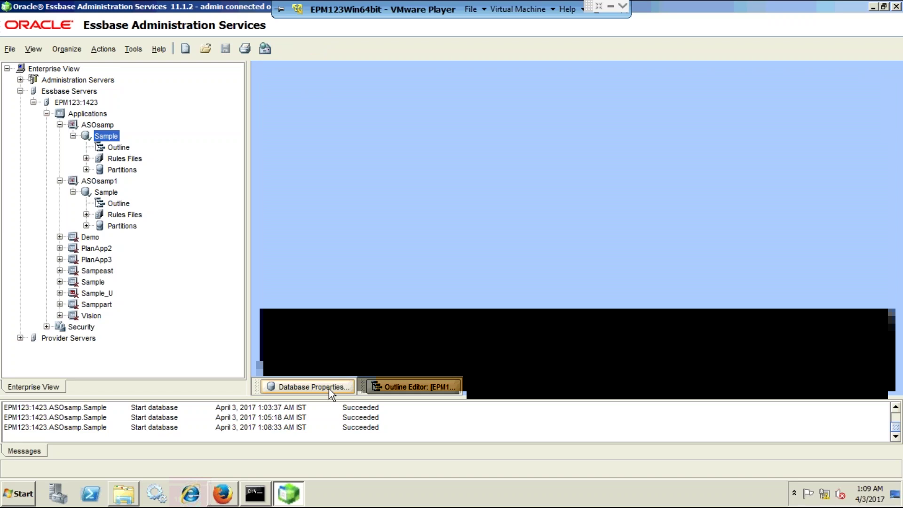
Refresh the database statistics to check the Stores levels and aggregate views, and switch to the Scenario#1 slide in the PowerPoint slide show
click(328, 389)
click(559, 377)
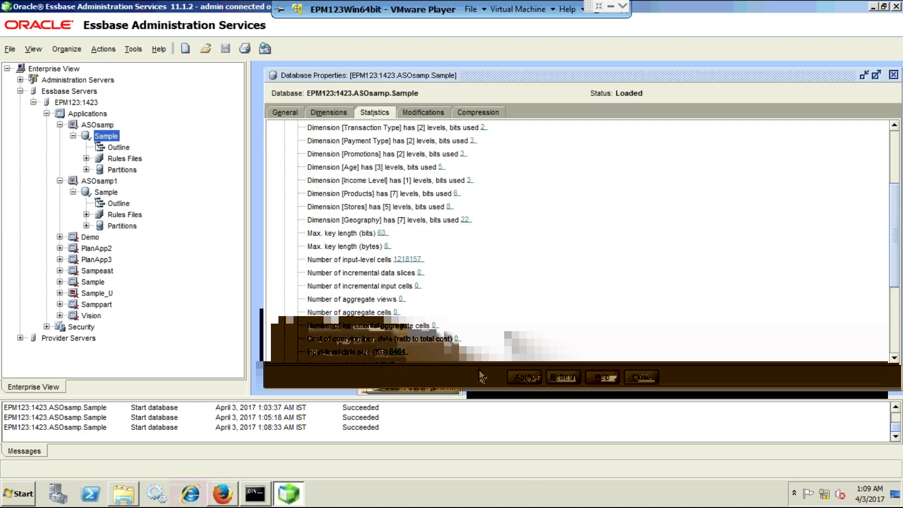
click(610, 6)
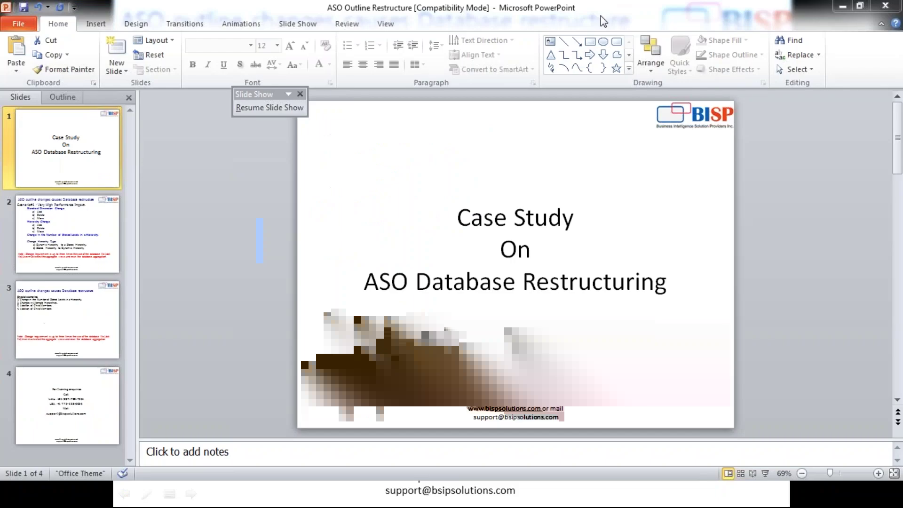
click(552, 496)
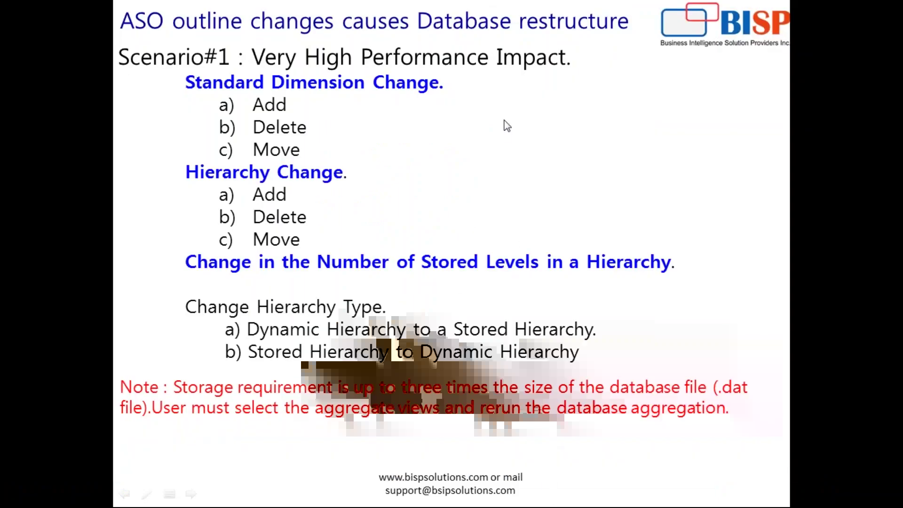